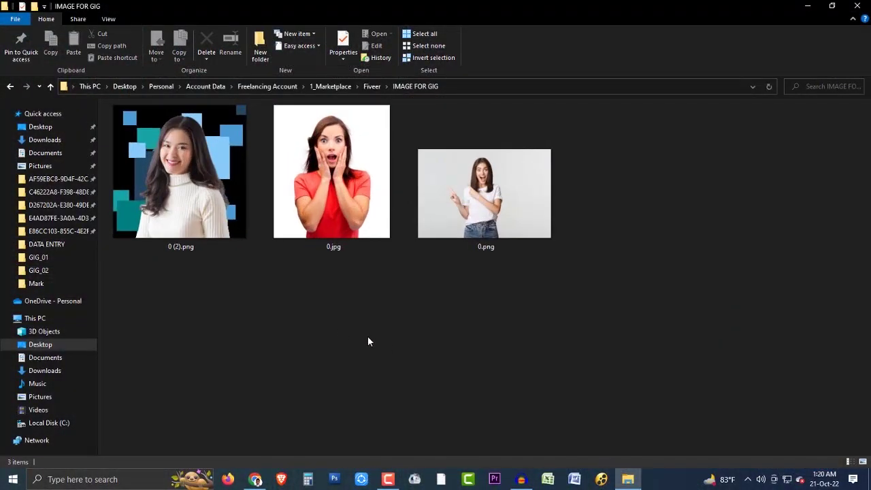
# Step: Select the portrait 0 (2).png in the IMAGE FOR GIG folder and switch to Photoshop
pyautogui.click(176, 205)
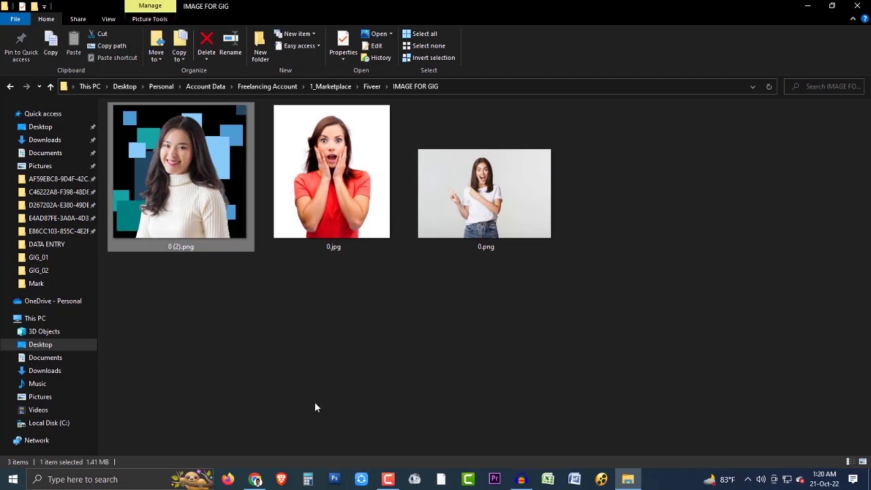
pyautogui.click(333, 478)
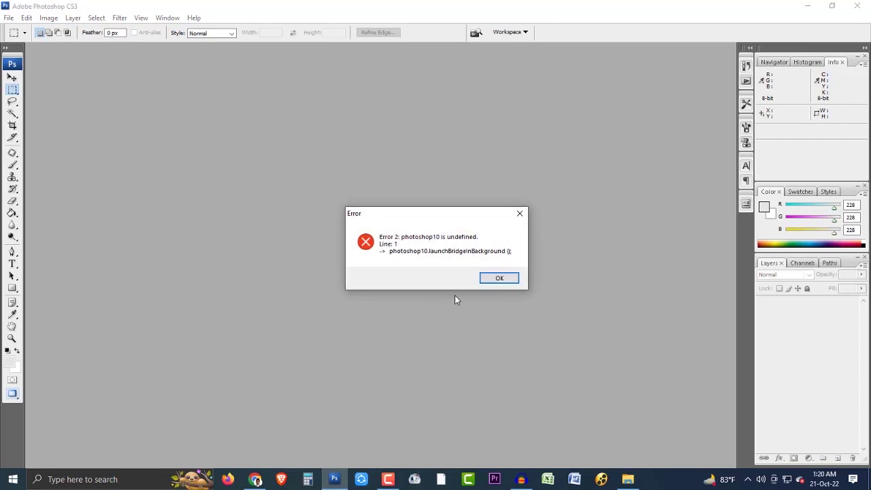
# Step: Dismiss the error and open 0 (2).png by dragging it into Photoshop
pyautogui.click(506, 281)
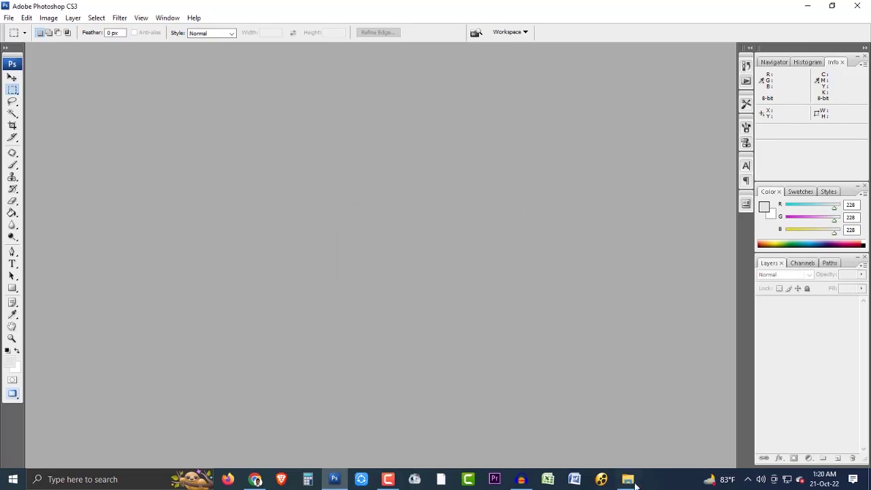
pyautogui.click(627, 481)
pyautogui.moveTo(218, 224)
pyautogui.mouseDown()
pyautogui.moveTo(336, 476)
pyautogui.moveTo(431, 273)
pyautogui.mouseUp()
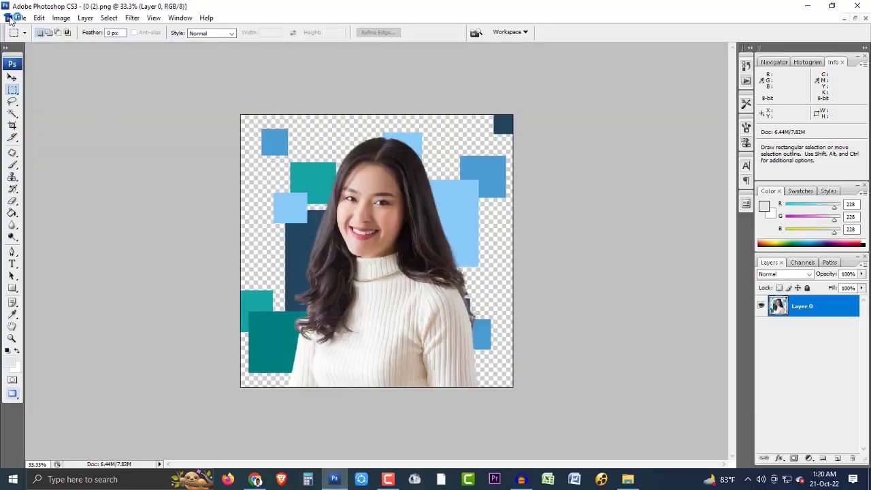
# Step: Zoom the portrait in to 40.3% and select the Pen tool
pyautogui.click(10, 19)
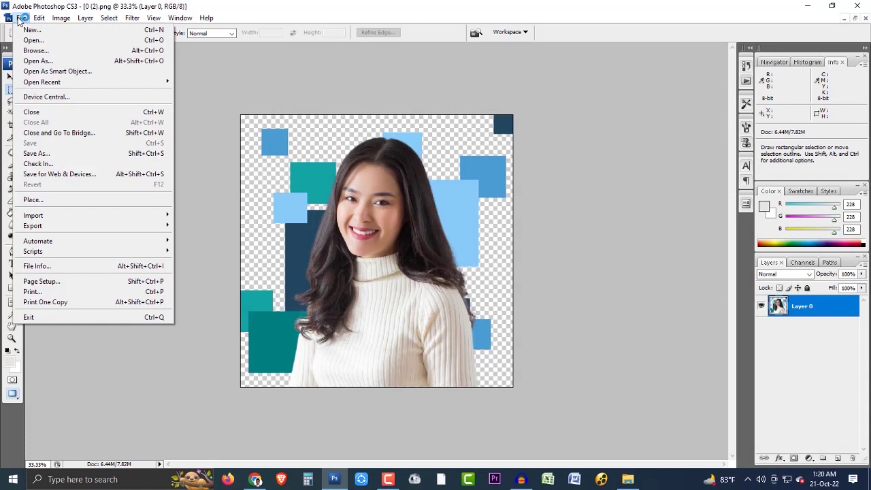
pyautogui.click(384, 201)
pyautogui.scroll(2, 376, 250)
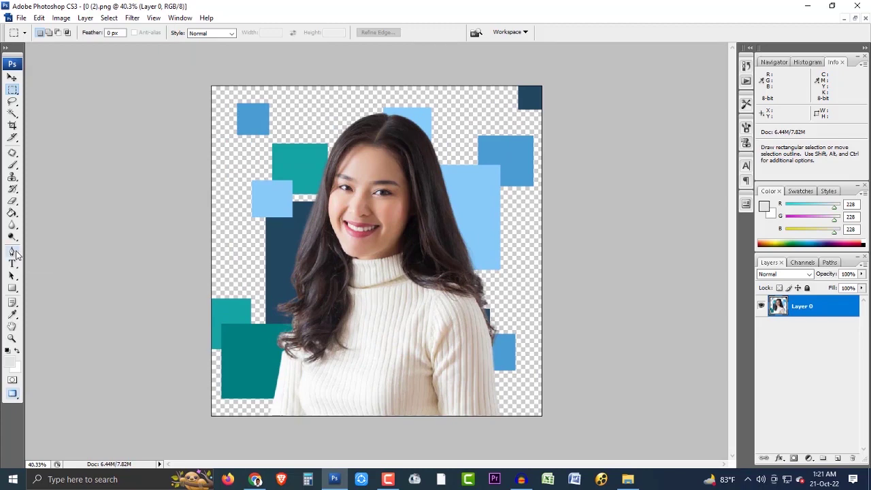
pyautogui.click(13, 252)
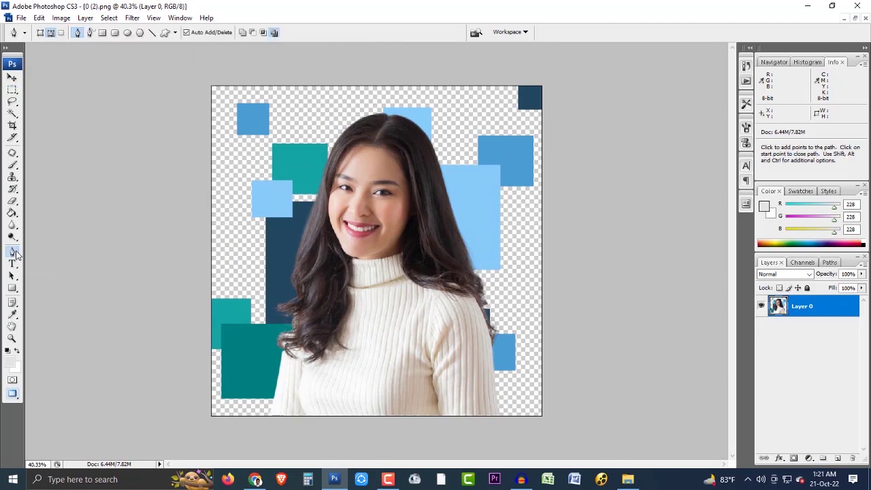
# Step: Switch to full-screen mode with menu bar and zoom into the portrait
pyautogui.scroll(2, 256, 421)
pyautogui.scroll(2, 252, 415)
pyautogui.scroll(2, 246, 408)
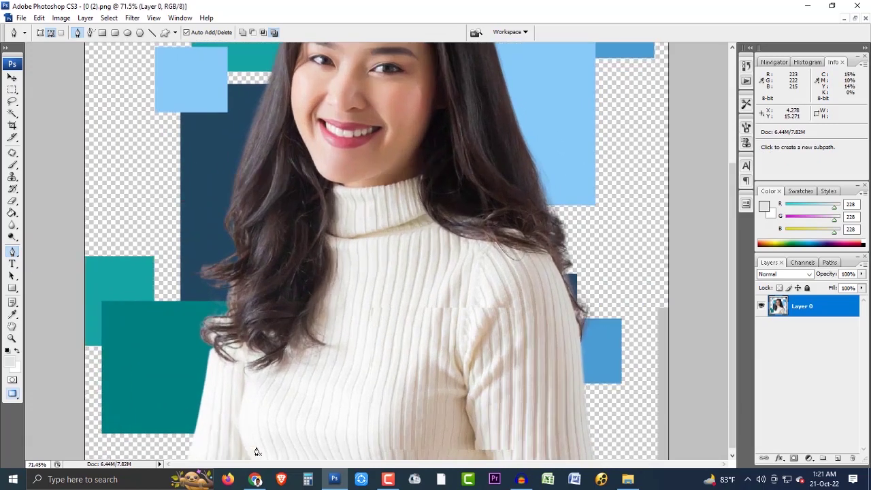
pyautogui.press('f')
pyautogui.scroll(-5, 272, 341)
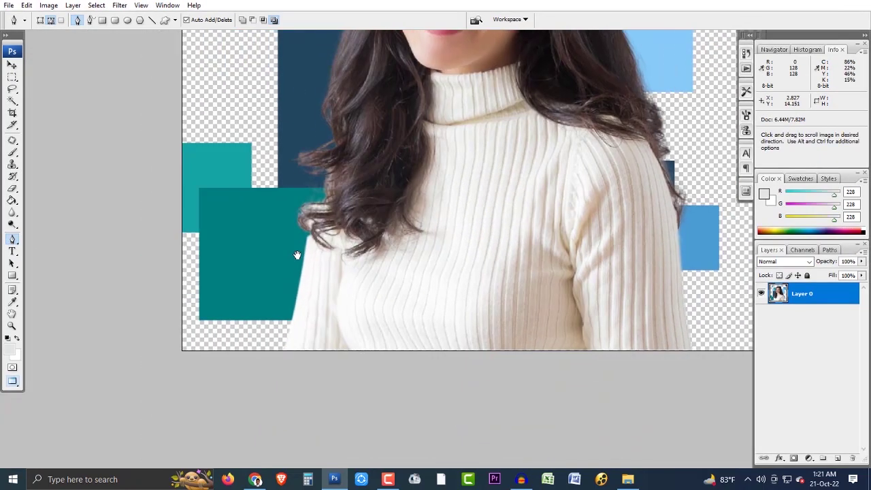
pyautogui.scroll(2, 284, 322)
pyautogui.scroll(2, 259, 338)
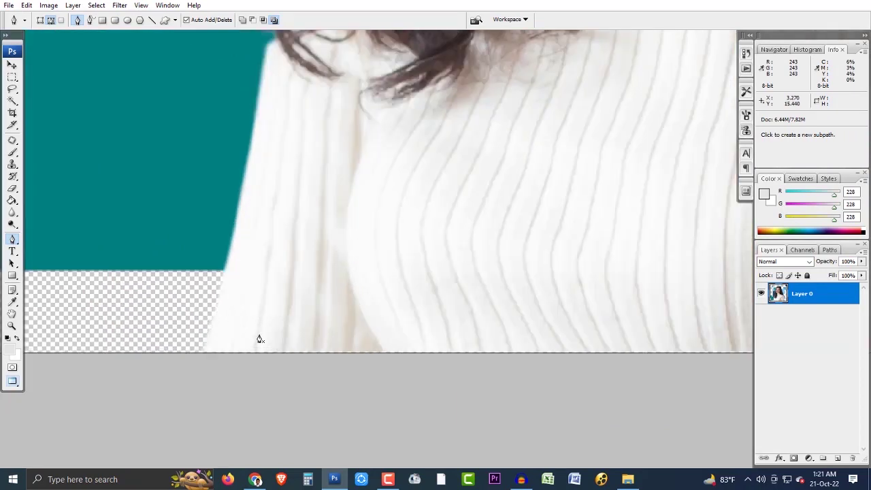
# Step: Pan and zoom the view toward the sweater's lower edge
pyautogui.moveTo(277, 265); pyautogui.dragTo(316, 304)
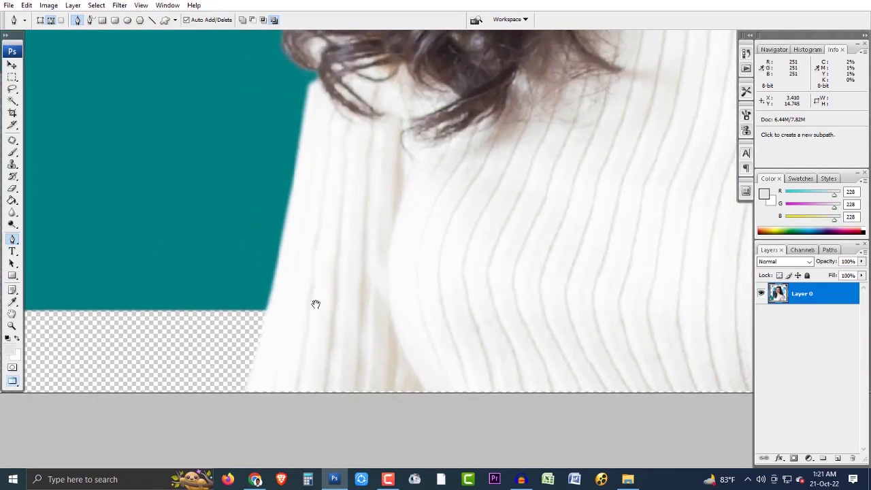
pyautogui.scroll(-2, 317, 308)
pyautogui.scroll(-2, 317, 340)
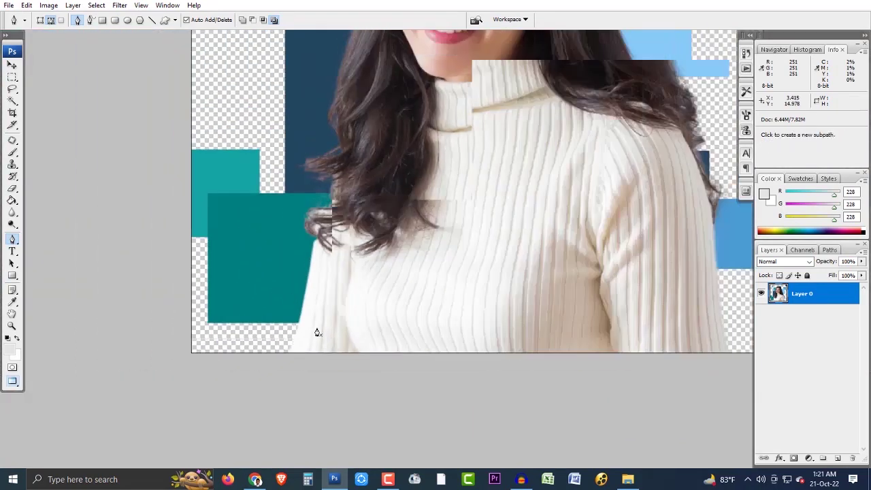
pyautogui.scroll(-2, 317, 333)
pyautogui.scroll(1, 286, 345)
pyautogui.scroll(2, 291, 392)
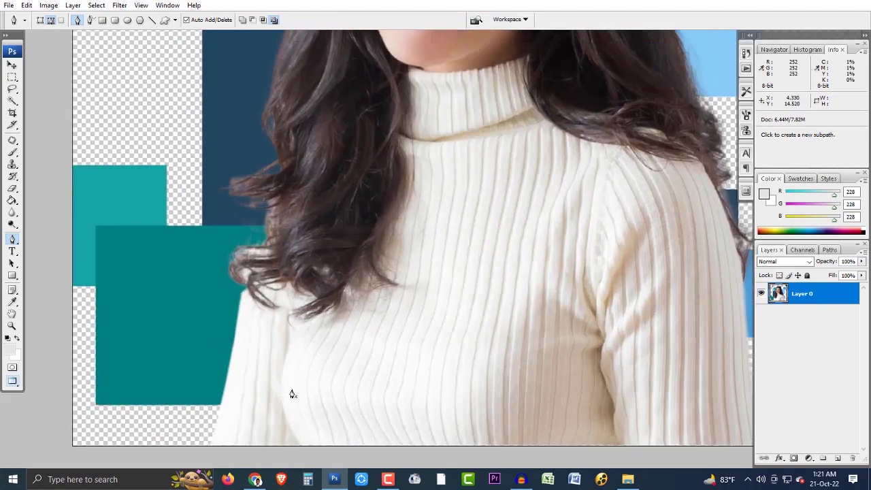
pyautogui.scroll(1, 286, 368)
pyautogui.scroll(-3, 286, 367)
pyautogui.scroll(-1, 288, 356)
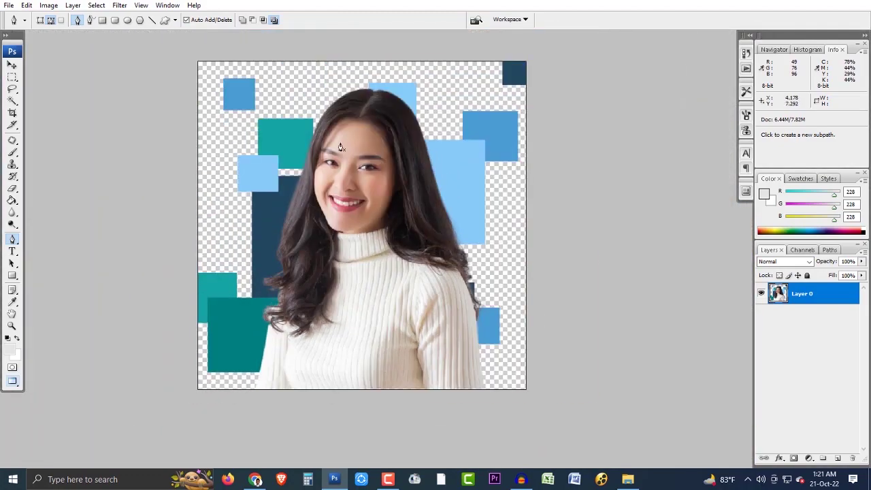
pyautogui.scroll(1, 308, 362)
pyautogui.scroll(2, 273, 357)
pyautogui.scroll(1, 232, 333)
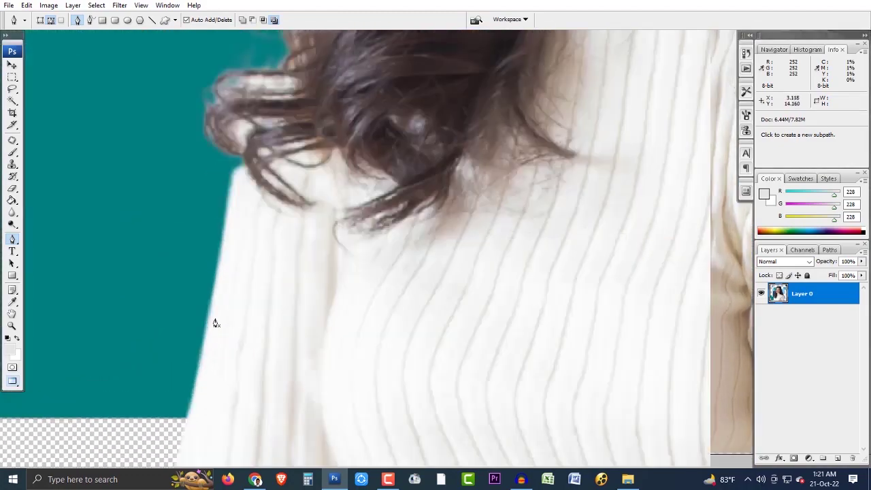
# Step: Bring the hair falling over the shoulder into view
pyautogui.moveTo(240, 176); pyautogui.dragTo(322, 289)
pyautogui.scroll(1, 322, 289)
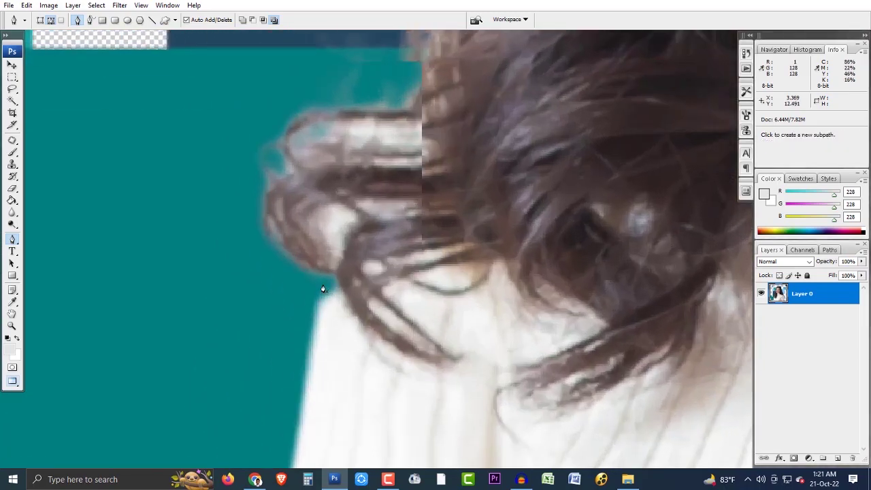
pyautogui.scroll(1, 322, 289)
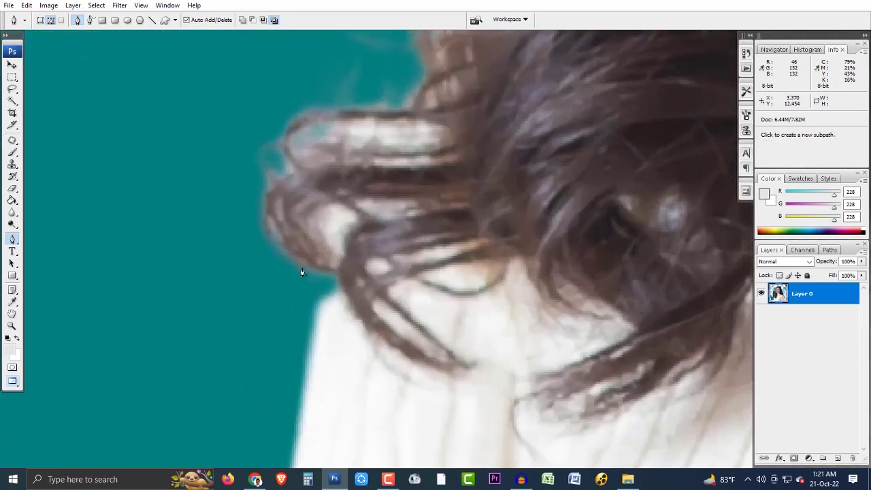
pyautogui.scroll(-1, 335, 283)
pyautogui.scroll(-2, 330, 294)
pyautogui.scroll(1, 327, 303)
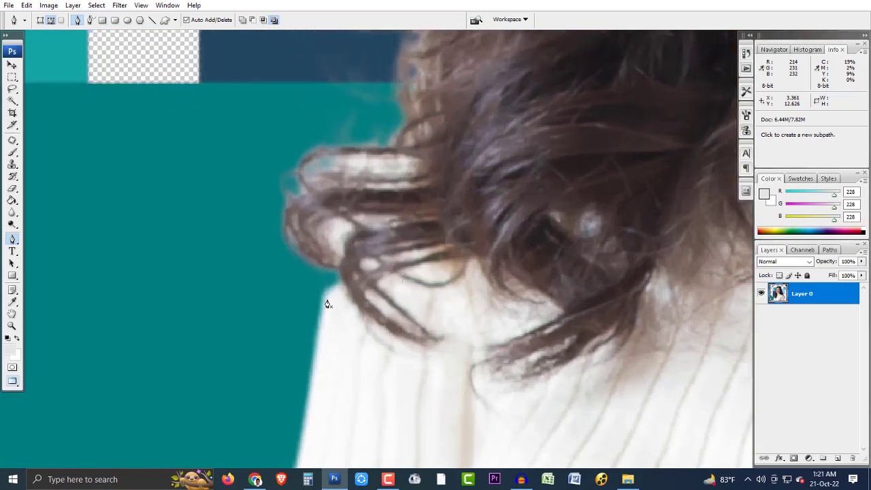
pyautogui.scroll(2, 327, 304)
pyautogui.scroll(-1, 363, 340)
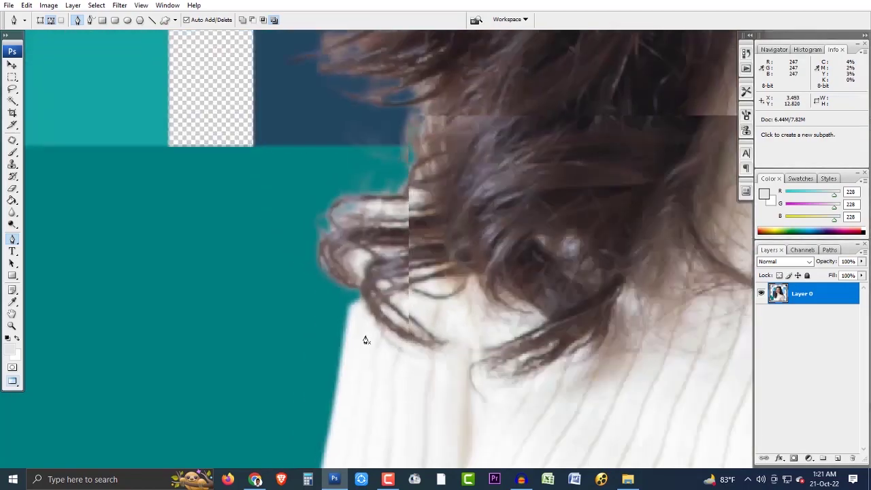
pyautogui.scroll(-1, 363, 333)
# Step: Pan and zoom to the chin, long hair and sweater's bottom-left edge
pyautogui.moveTo(408, 243); pyautogui.dragTo(406, 367)
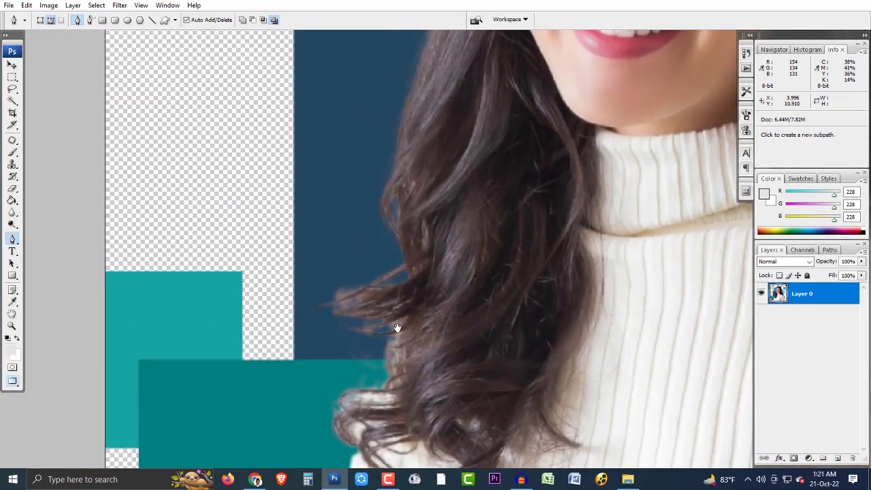
pyautogui.scroll(-1, 395, 306)
pyautogui.scroll(-1, 394, 354)
pyautogui.scroll(1, 394, 354)
pyautogui.scroll(1, 398, 272)
pyautogui.scroll(1, 402, 191)
pyautogui.scroll(-2, 366, 466)
pyautogui.scroll(-1, 411, 280)
pyautogui.scroll(1, 389, 391)
pyautogui.scroll(1, 345, 445)
pyautogui.scroll(1, 344, 445)
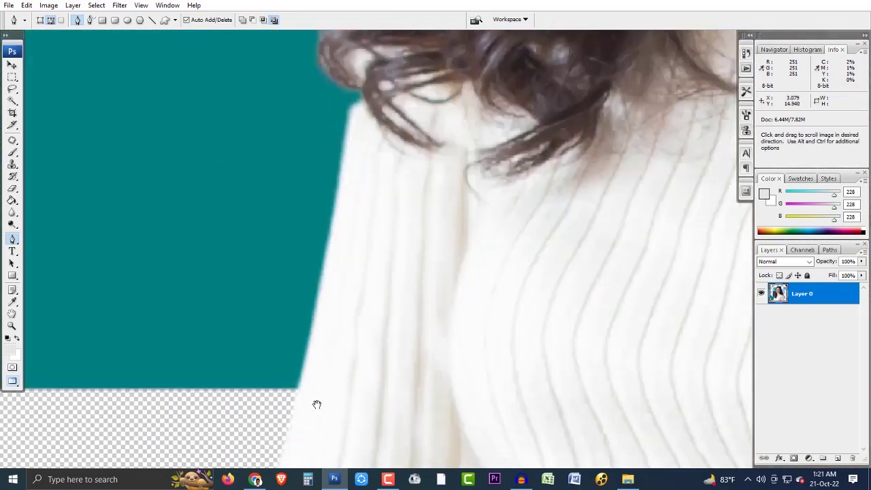
pyautogui.scroll(1, 315, 402)
pyautogui.scroll(1, 450, 156)
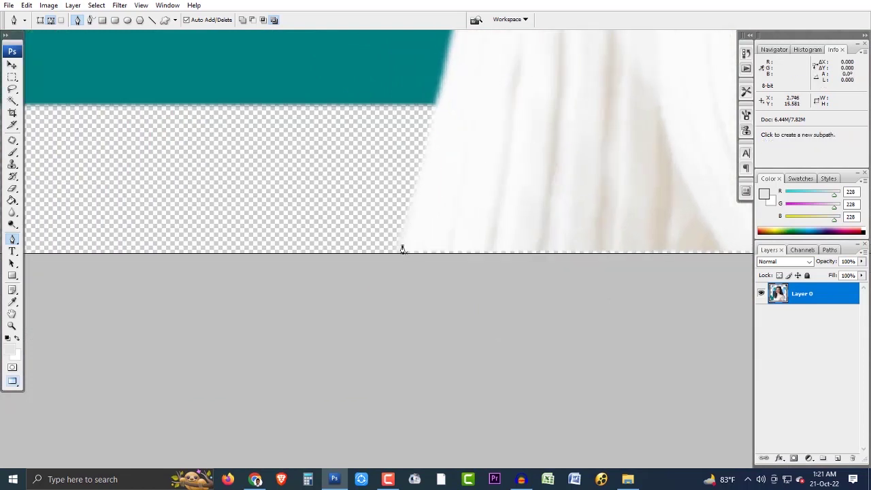
# Step: Start the pen path at the sweater's bottom and anchor it up the sweater's left edge
pyautogui.click(402, 246)
pyautogui.click(419, 122)
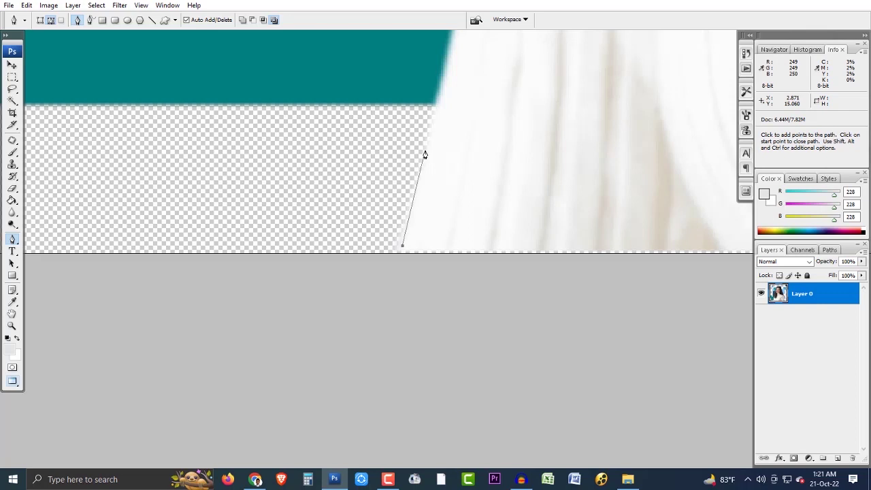
pyautogui.moveTo(447, 140); pyautogui.dragTo(439, 344)
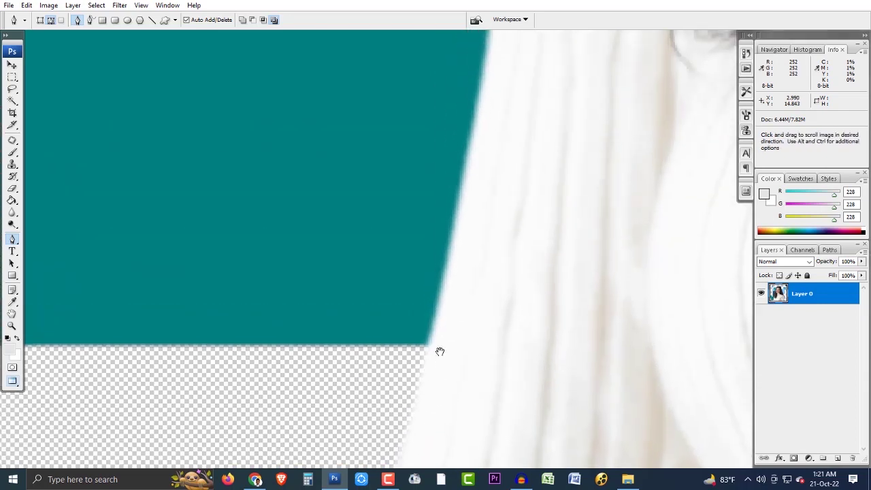
pyautogui.click(451, 250)
pyautogui.click(469, 153)
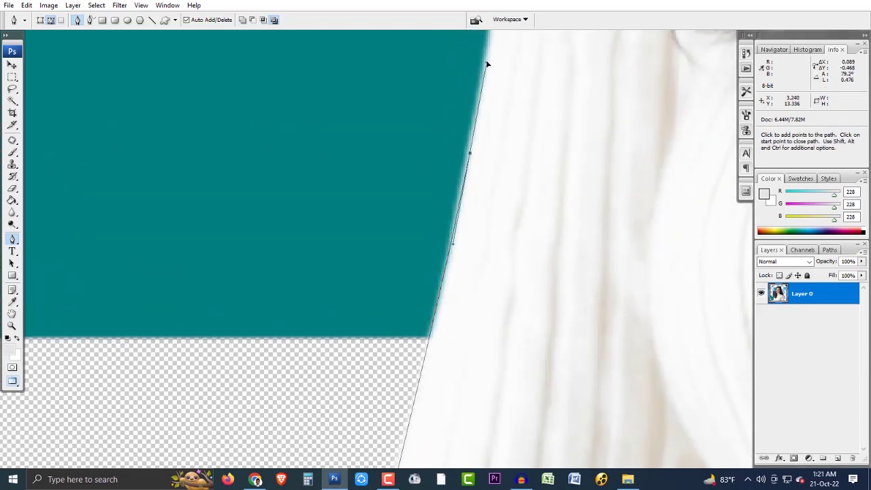
pyautogui.moveTo(488, 55); pyautogui.dragTo(421, 364)
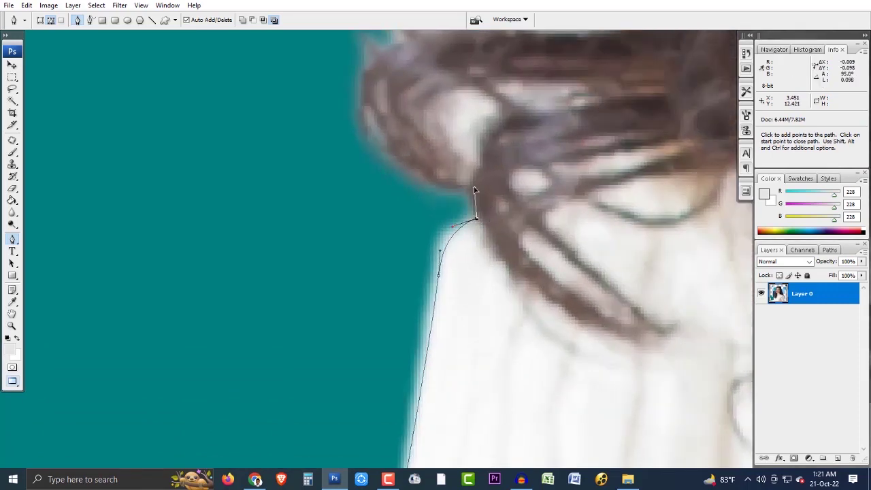
pyautogui.moveTo(486, 140); pyautogui.dragTo(487, 310)
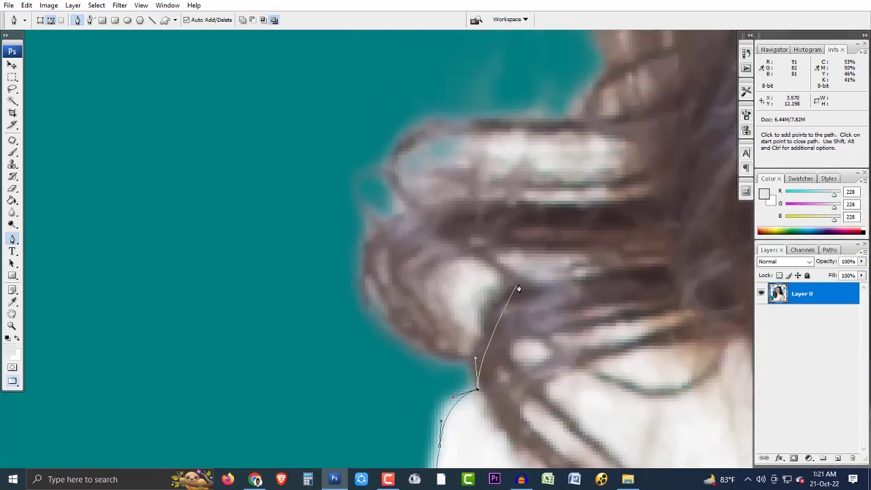
pyautogui.moveTo(559, 274); pyautogui.dragTo(578, 275)
# Step: Add curved anchors along the hair's lower strands, undoing misplaced segments and adjusting handles
pyautogui.hotkey('ctrl', '+')
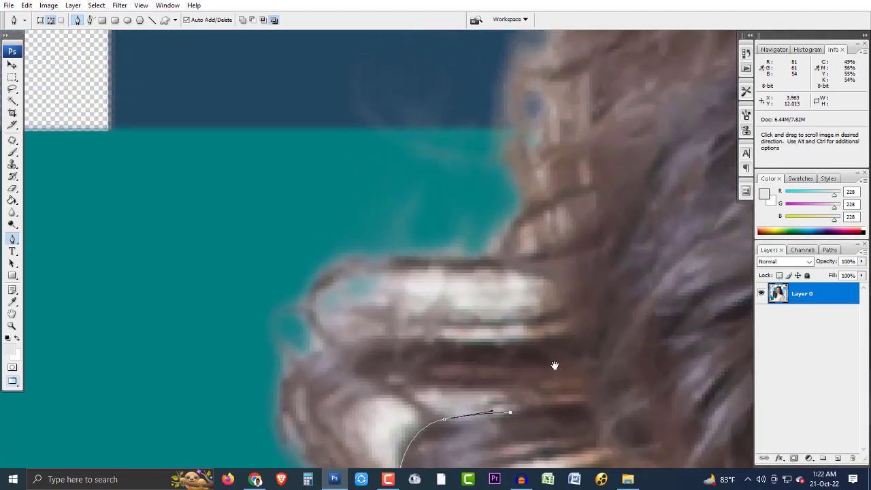
pyautogui.moveTo(550, 268); pyautogui.dragTo(552, 259)
pyautogui.moveTo(545, 202); pyautogui.dragTo(538, 160)
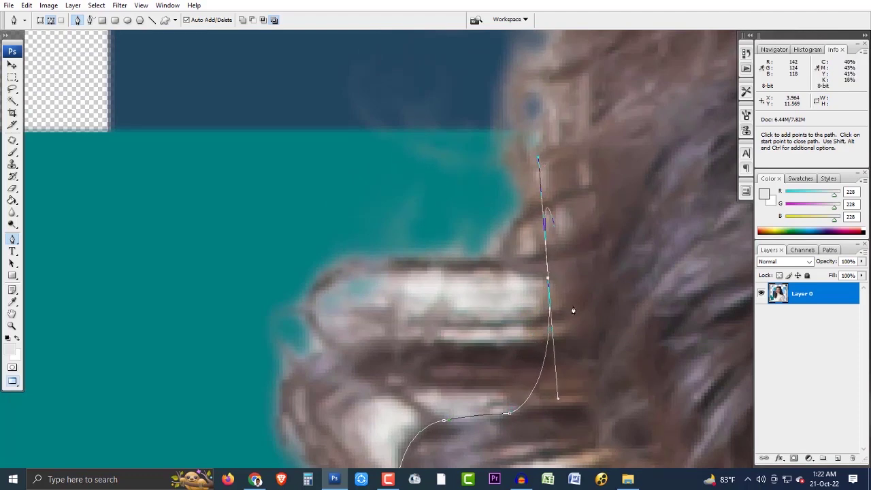
pyautogui.hotkey('ctrl', 'alt', 'z')
pyautogui.hotkey('ctrl', 'alt', 'z')
pyautogui.click(563, 410)
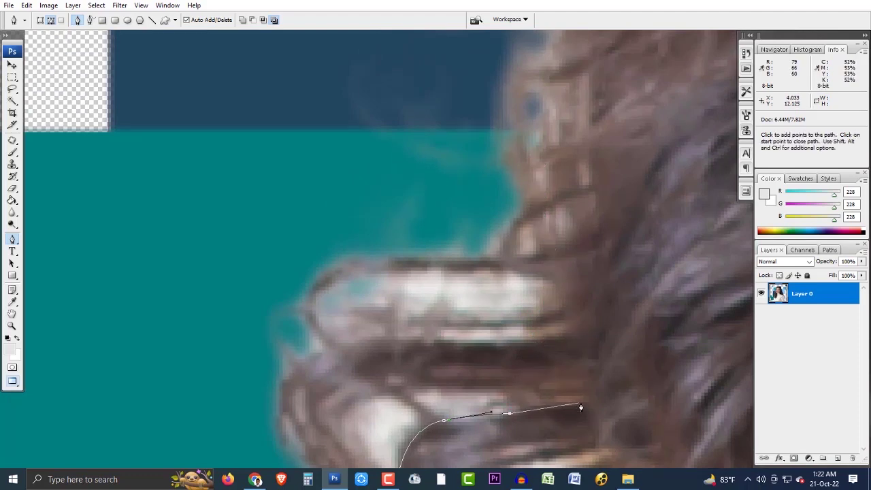
pyautogui.moveTo(461, 381); pyautogui.dragTo(394, 386)
pyautogui.press('alt')
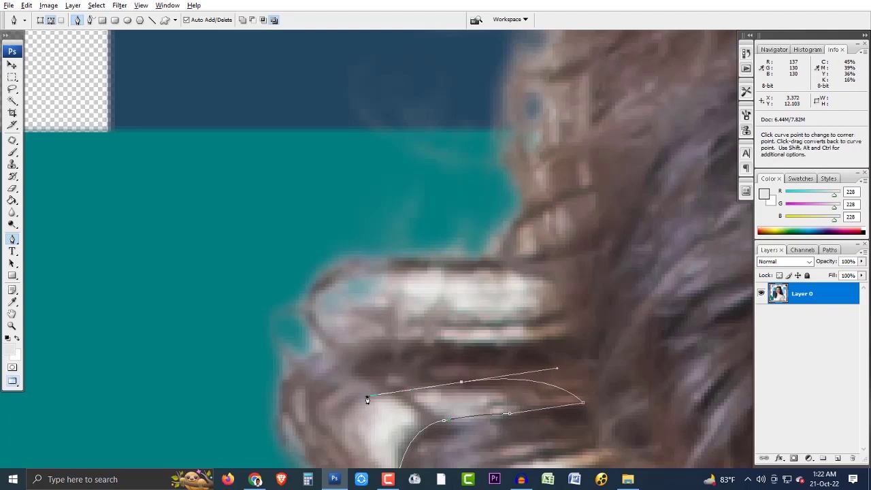
pyautogui.moveTo(546, 339); pyautogui.dragTo(564, 333)
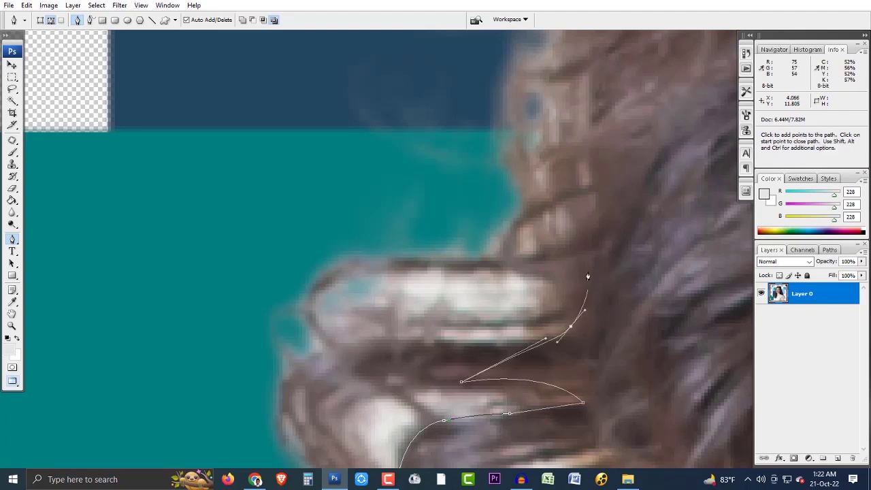
pyautogui.moveTo(586, 295); pyautogui.dragTo(570, 444)
# Step: Continue anchoring the path around the hair strand's outline
pyautogui.moveTo(544, 293); pyautogui.dragTo(557, 250)
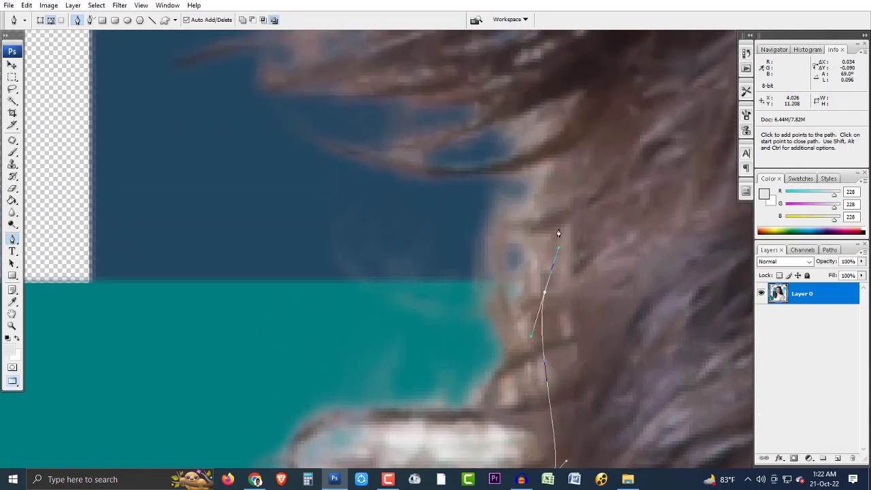
pyautogui.scroll(5, 557, 251)
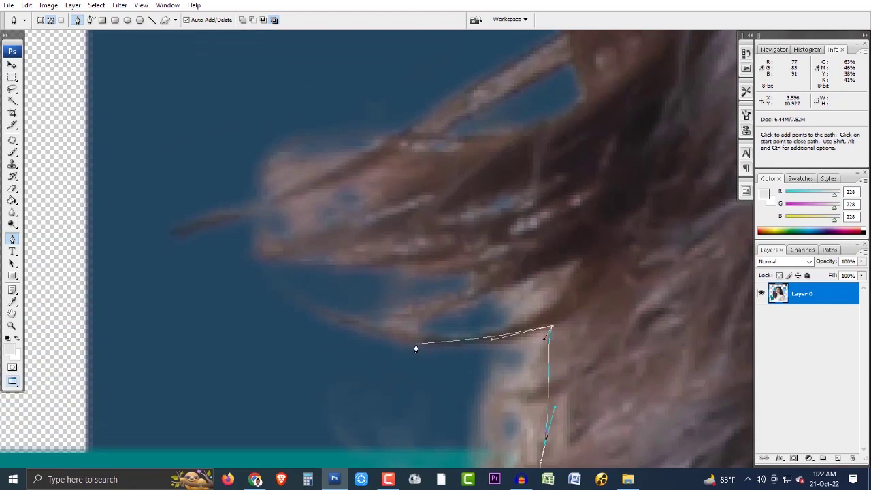
pyautogui.moveTo(407, 340); pyautogui.dragTo(383, 334)
pyautogui.moveTo(550, 328)
pyautogui.mouseDown()
pyautogui.moveTo(549, 311)
pyautogui.moveTo(576, 287)
pyautogui.moveTo(547, 371)
pyautogui.mouseUp()
pyautogui.click(548, 347)
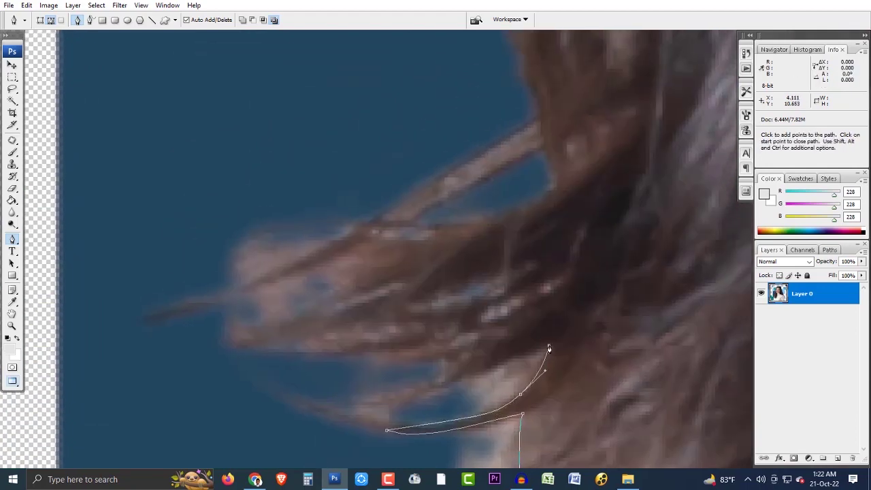
pyautogui.click(433, 381)
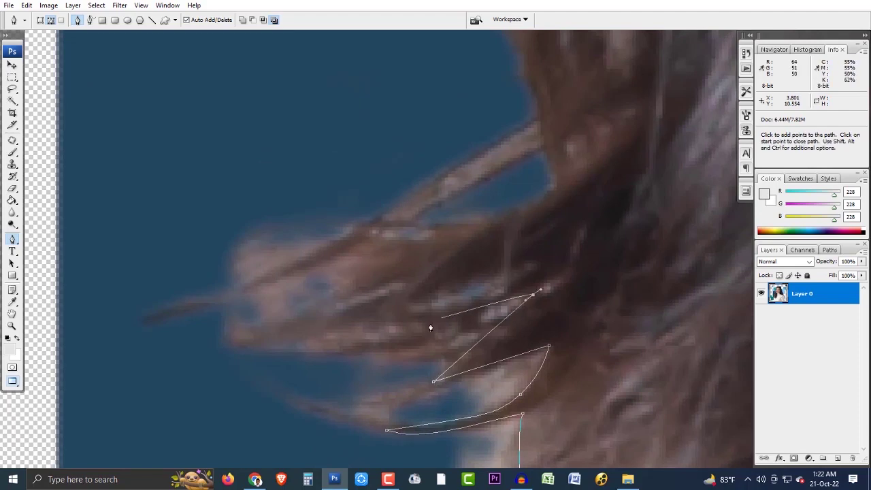
pyautogui.click(552, 242)
# Step: Trace anchors up the outer left edge of the hair
pyautogui.moveTo(546, 276); pyautogui.dragTo(491, 417)
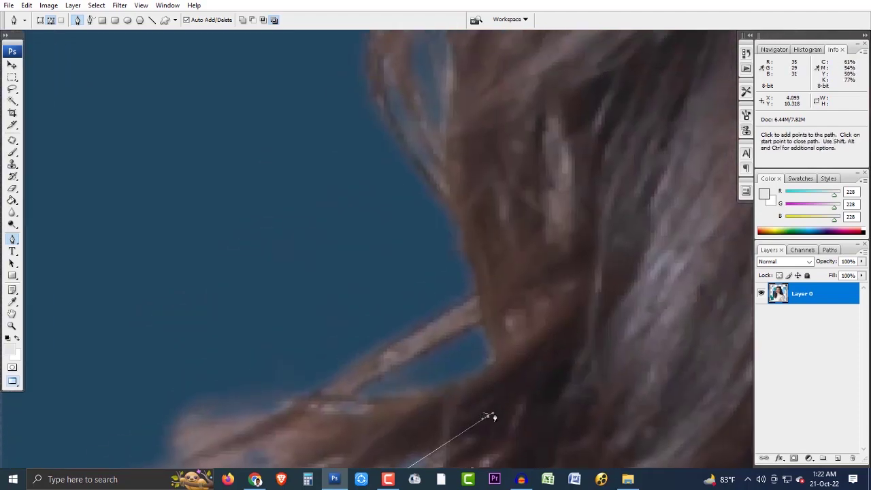
pyautogui.click(497, 333)
pyautogui.moveTo(488, 258); pyautogui.dragTo(487, 339)
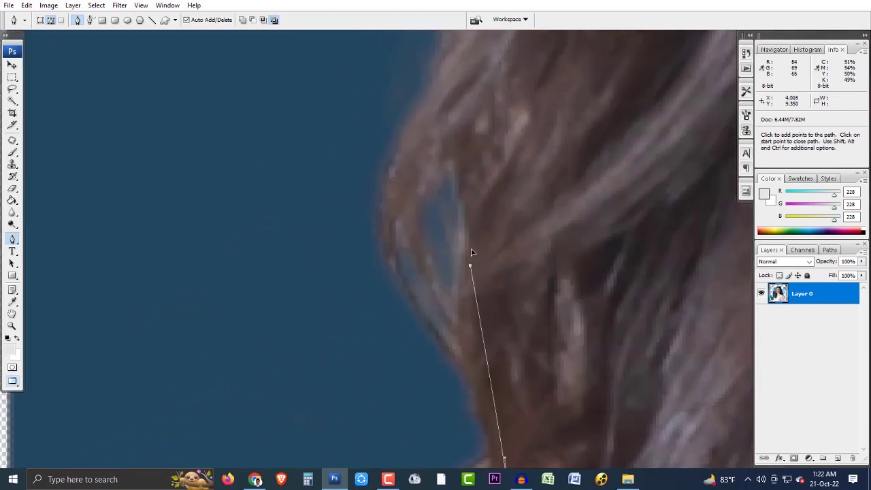
pyautogui.moveTo(471, 252); pyautogui.dragTo(465, 427)
pyautogui.moveTo(446, 193)
pyautogui.mouseDown()
pyautogui.moveTo(458, 93)
pyautogui.moveTo(390, 291)
pyautogui.mouseUp()
pyautogui.moveTo(439, 183)
pyautogui.mouseDown()
pyautogui.moveTo(467, 101)
pyautogui.moveTo(449, 297)
pyautogui.mouseUp()
pyautogui.moveTo(476, 179)
pyautogui.mouseDown()
pyautogui.moveTo(529, 59)
pyautogui.moveTo(253, 281)
pyautogui.mouseUp()
# Step: Anchor the path up the hair edge beside the face
pyautogui.moveTo(294, 174); pyautogui.dragTo(327, 89)
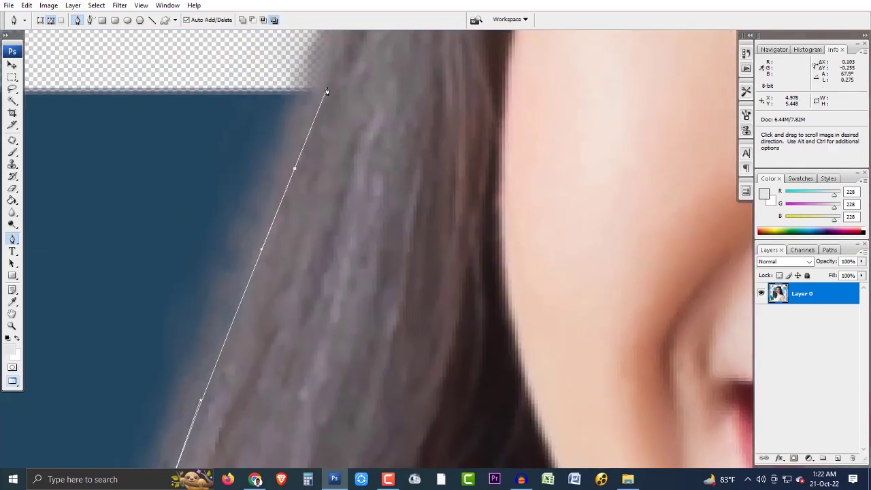
pyautogui.moveTo(328, 122); pyautogui.dragTo(277, 355)
pyautogui.click(332, 92)
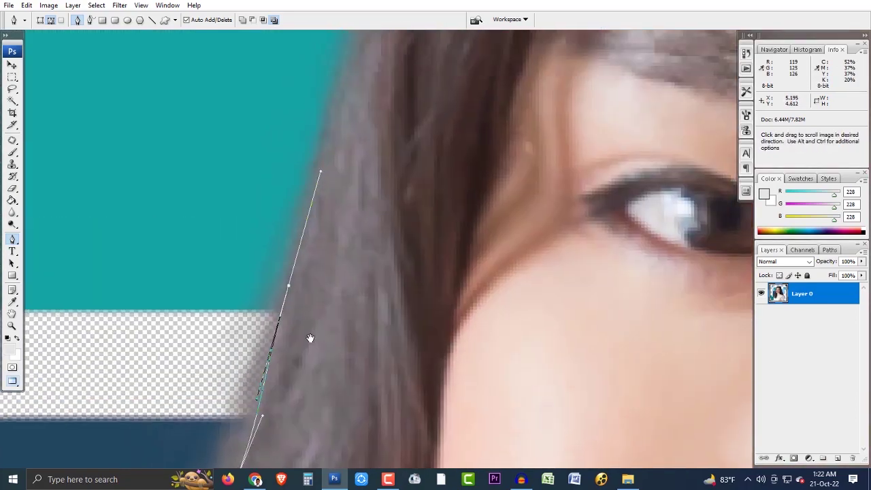
pyautogui.moveTo(333, 93); pyautogui.dragTo(293, 443)
pyautogui.moveTo(360, 231)
pyautogui.mouseDown()
pyautogui.moveTo(387, 171)
pyautogui.moveTo(304, 351)
pyautogui.mouseUp()
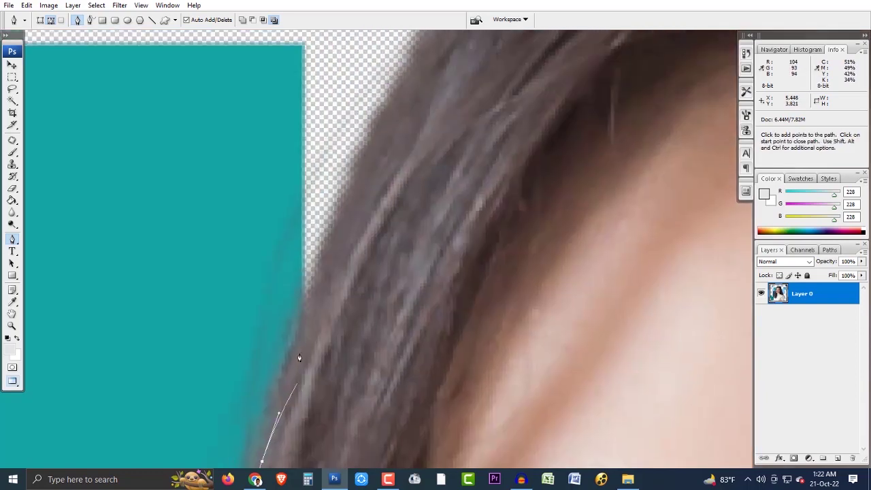
pyautogui.moveTo(354, 179)
pyautogui.mouseDown()
pyautogui.moveTo(383, 111)
pyautogui.moveTo(289, 342)
pyautogui.mouseUp()
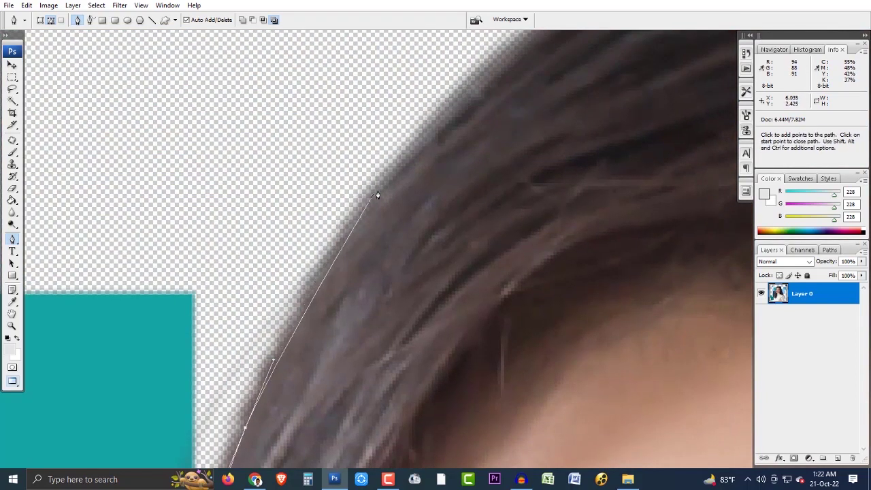
# Step: Curve the path over the crown and remove the last anchor's outgoing handle
pyautogui.moveTo(418, 167)
pyautogui.mouseDown()
pyautogui.moveTo(524, 83)
pyautogui.moveTo(206, 335)
pyautogui.mouseUp()
pyautogui.moveTo(365, 170)
pyautogui.mouseDown()
pyautogui.moveTo(568, 87)
pyautogui.moveTo(560, 80)
pyautogui.mouseUp()
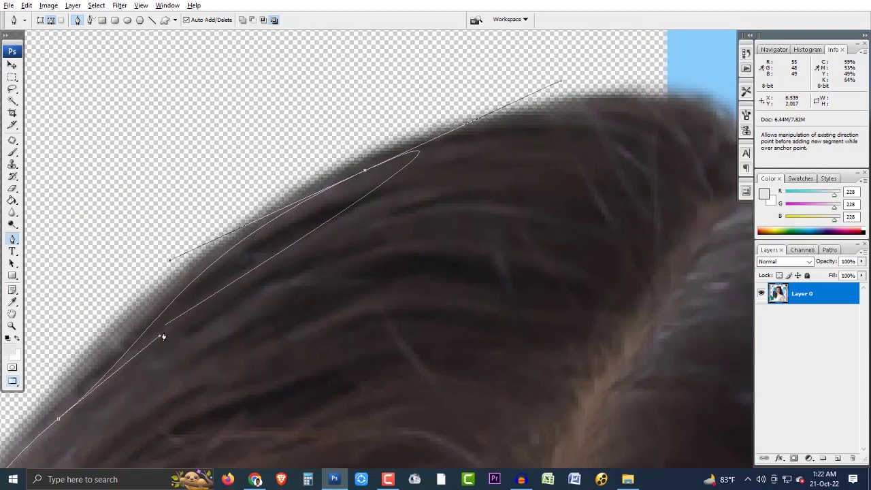
pyautogui.moveTo(160, 336); pyautogui.dragTo(143, 340)
pyautogui.keyDown('ctrl'); pyautogui.click(52, 419); pyautogui.keyUp('ctrl')
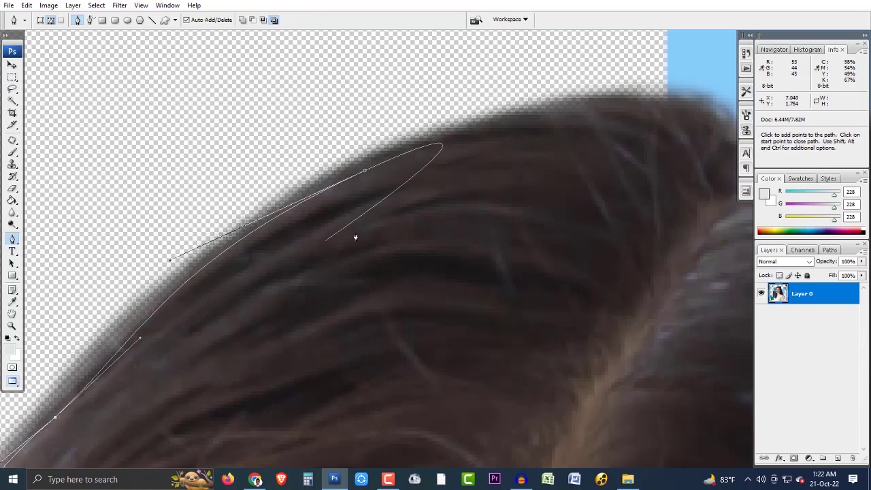
pyautogui.moveTo(573, 145); pyautogui.dragTo(210, 215)
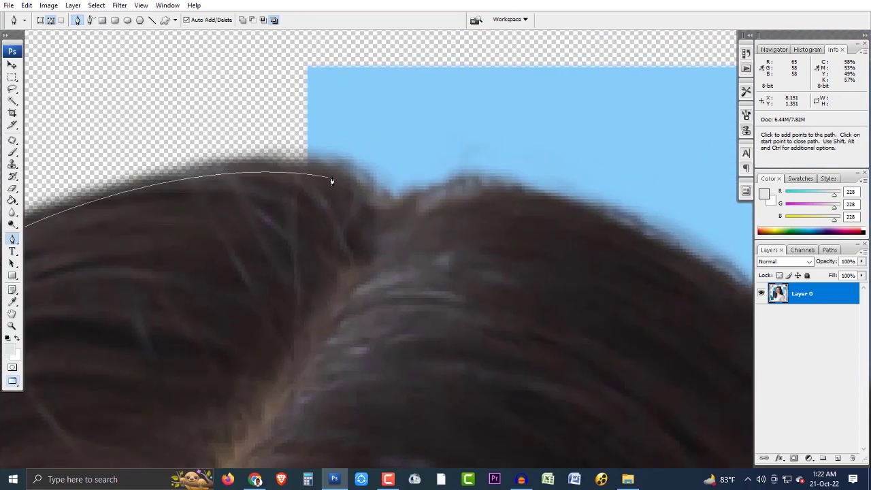
# Step: Curve the path across the head's top, past the dip in the hair, onto the right side
pyautogui.moveTo(337, 177); pyautogui.dragTo(368, 193)
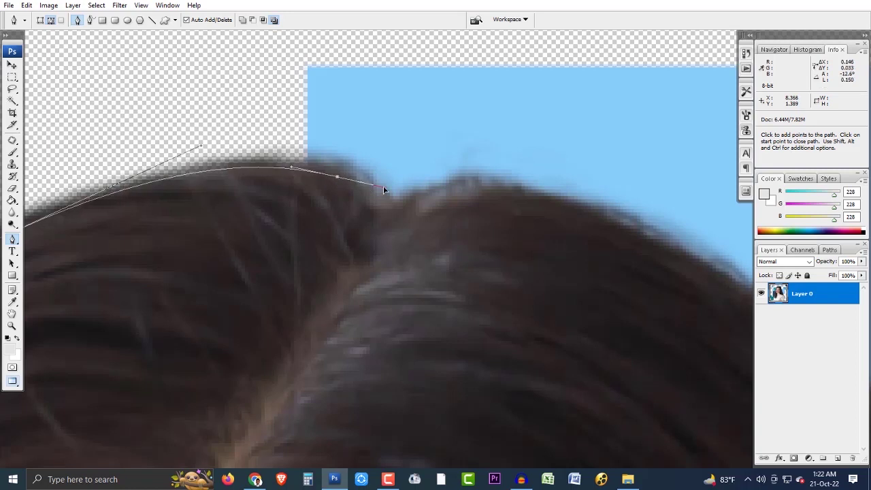
pyautogui.moveTo(444, 196); pyautogui.dragTo(485, 191)
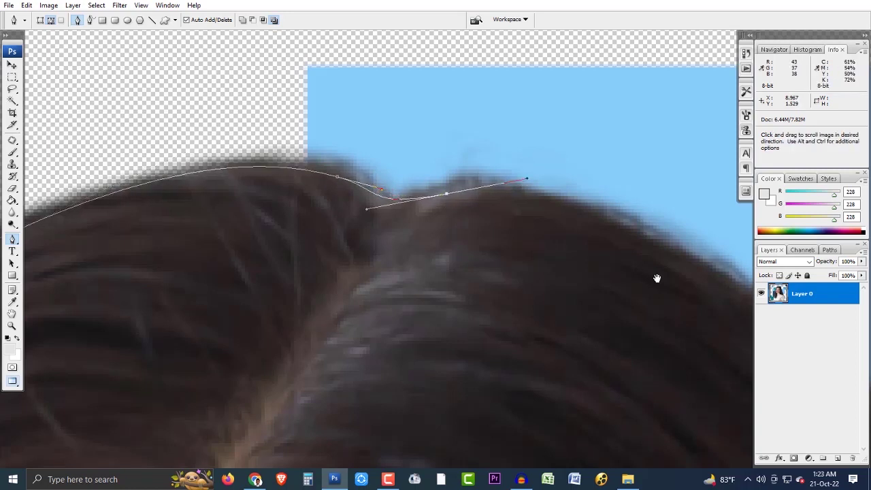
pyautogui.moveTo(655, 278); pyautogui.dragTo(474, 245)
pyautogui.moveTo(583, 279); pyautogui.dragTo(667, 350)
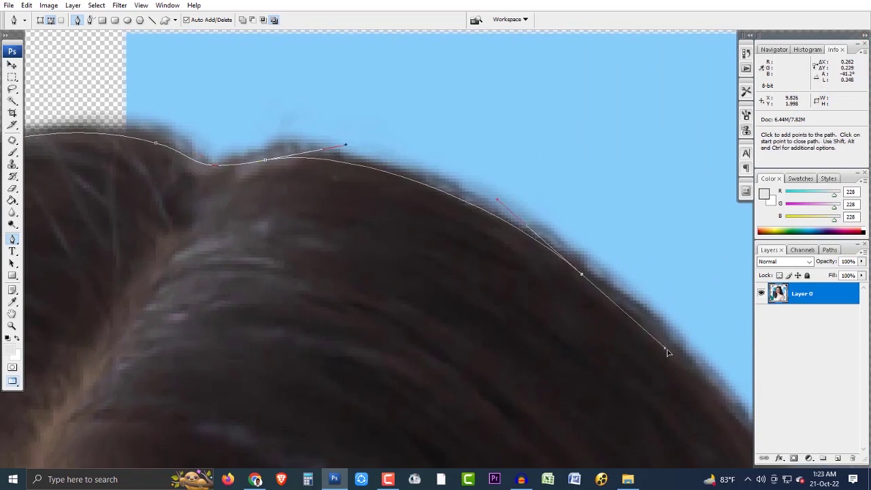
# Step: Anchor the path down the right outer edge of the hair
pyautogui.moveTo(693, 379); pyautogui.dragTo(472, 229)
pyautogui.moveTo(496, 291); pyautogui.dragTo(542, 384)
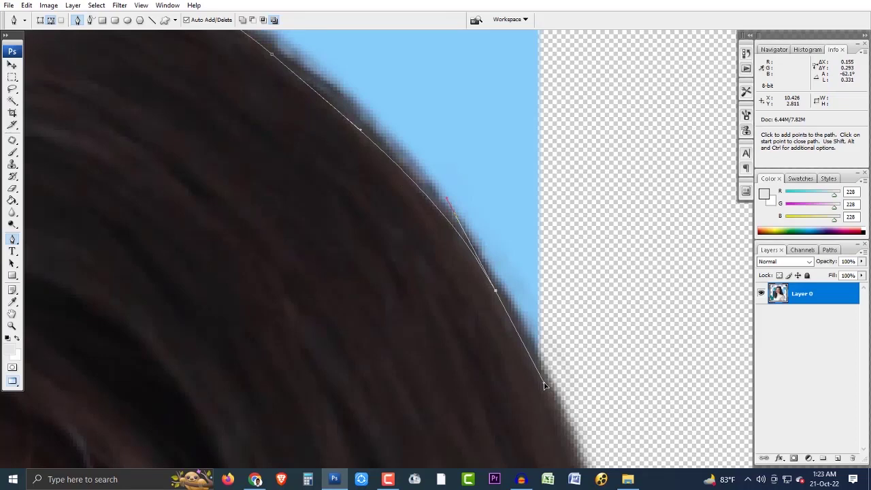
pyautogui.click(543, 384)
pyautogui.moveTo(560, 417); pyautogui.dragTo(453, 173)
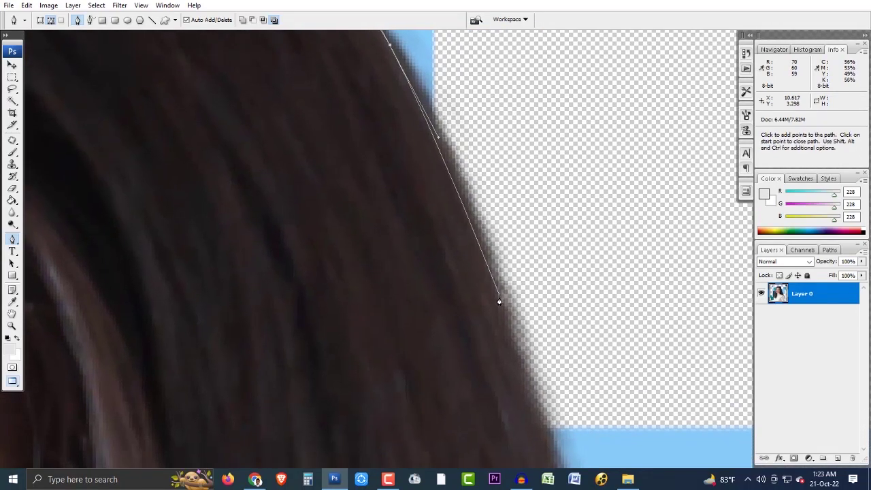
pyautogui.click(528, 404)
pyautogui.moveTo(529, 404); pyautogui.dragTo(492, 214)
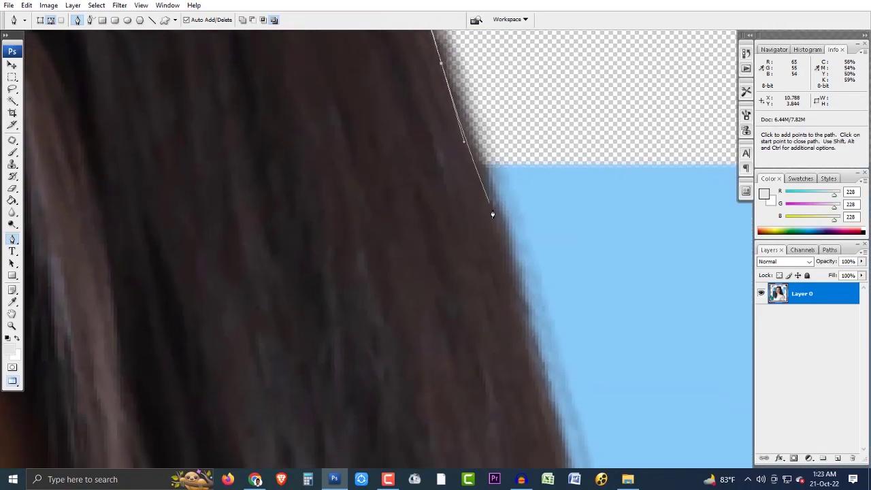
pyautogui.click(506, 283)
pyautogui.moveTo(558, 410); pyautogui.dragTo(525, 258)
pyautogui.click(504, 219)
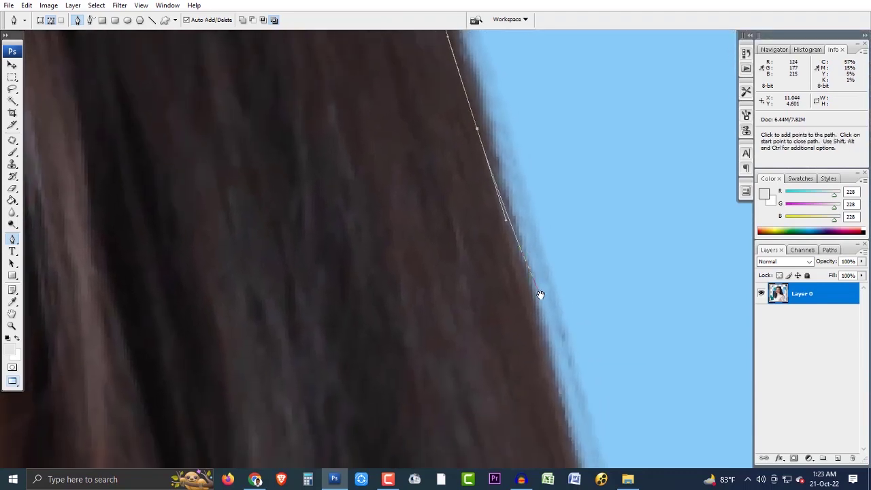
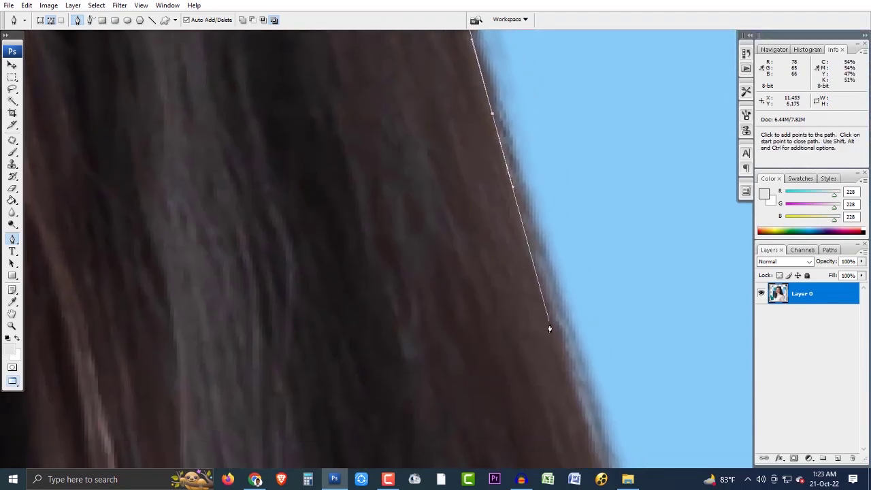
# Step: Trace Pen anchors down the woman's hair edge, undoing one misplaced curved anchor
pyautogui.press('space')
pyautogui.moveTo(596, 446)
pyautogui.mouseDown()
pyautogui.moveTo(569, 336)
pyautogui.moveTo(529, 275)
pyautogui.moveTo(533, 311)
pyautogui.mouseUp()
pyautogui.click(567, 340)
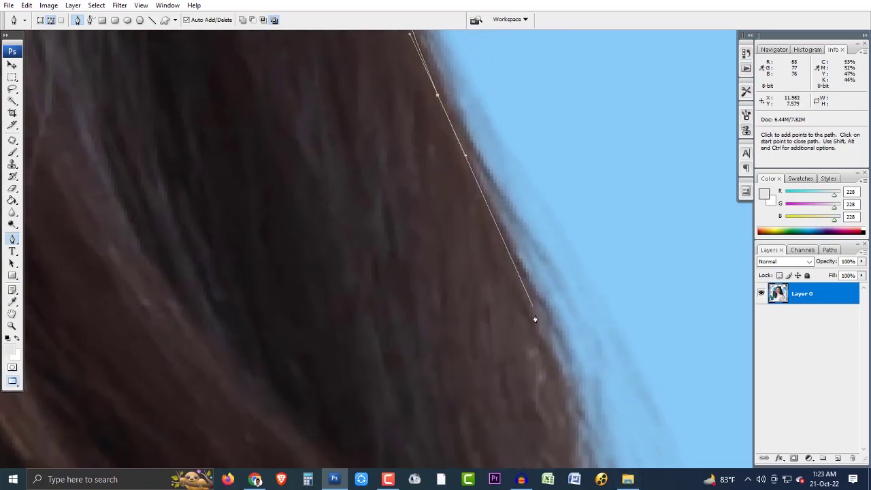
pyautogui.click(550, 340)
pyautogui.moveTo(579, 428)
pyautogui.mouseDown()
pyautogui.moveTo(585, 367)
pyautogui.moveTo(521, 117)
pyautogui.mouseUp()
pyautogui.click(564, 165)
pyautogui.scroll(-3, 603, 219)
pyautogui.click(552, 170)
pyautogui.moveTo(557, 242); pyautogui.dragTo(562, 277)
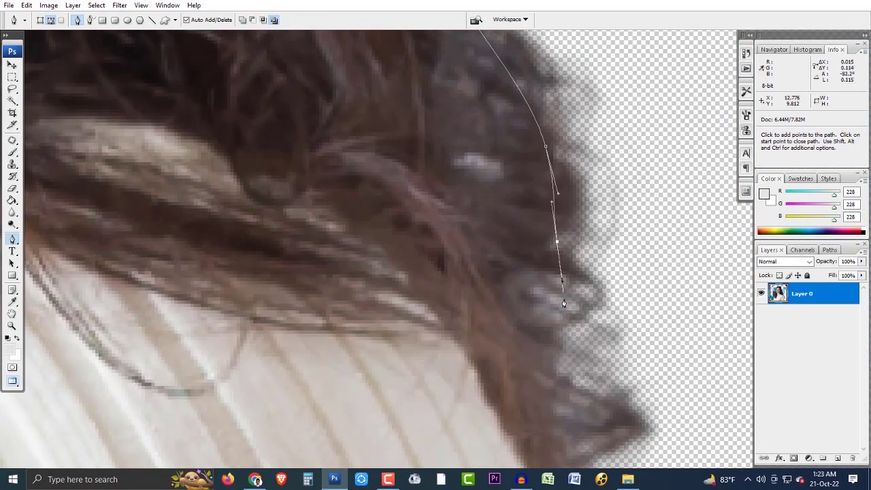
pyautogui.hotkey('ctrl', 'z')
pyautogui.moveTo(538, 377); pyautogui.dragTo(557, 422)
pyautogui.scroll(-5, 572, 422)
pyautogui.moveTo(567, 347); pyautogui.dragTo(571, 373)
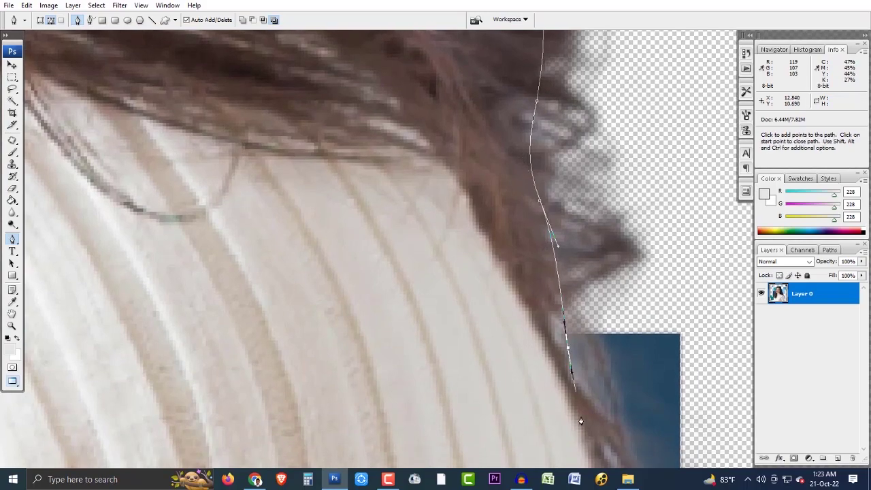
pyautogui.scroll(-3, 576, 396)
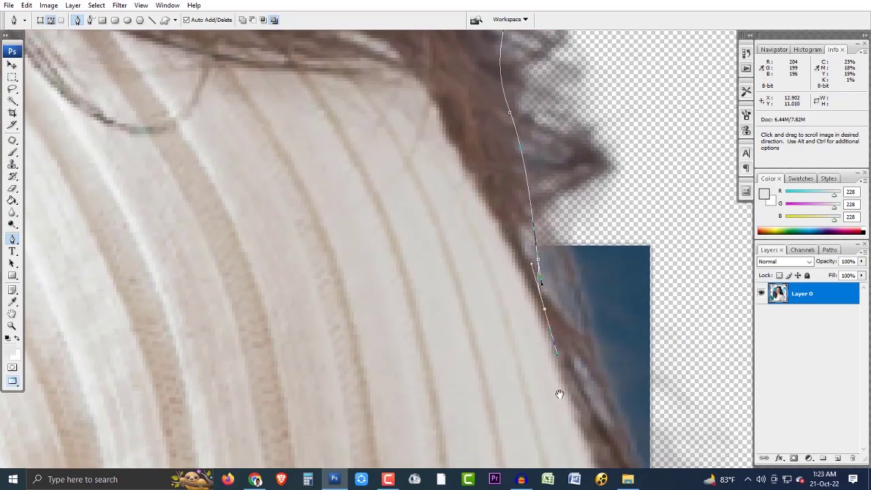
pyautogui.scroll(-5, 558, 394)
# Step: Continue anchors down the white turtleneck edge, then close the path at its starting anchor
pyautogui.click(535, 207)
pyautogui.click(591, 386)
pyautogui.scroll(-6, 571, 320)
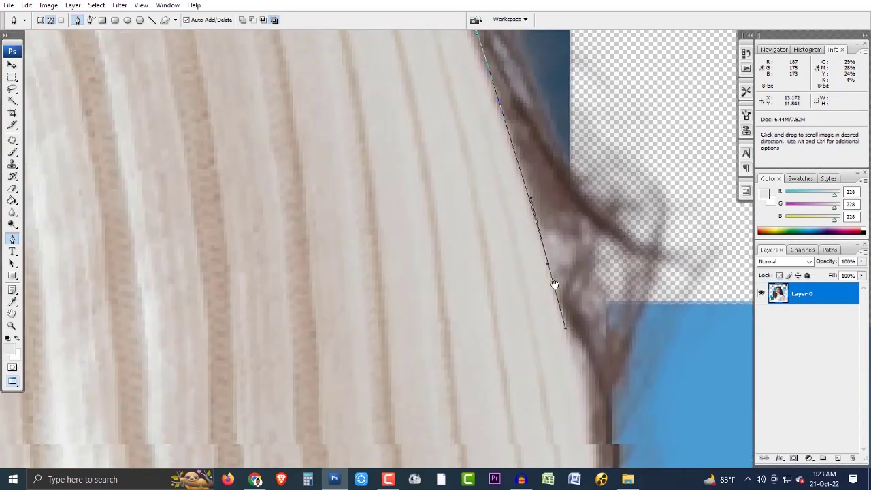
pyautogui.click(556, 404)
pyautogui.scroll(-3, 551, 340)
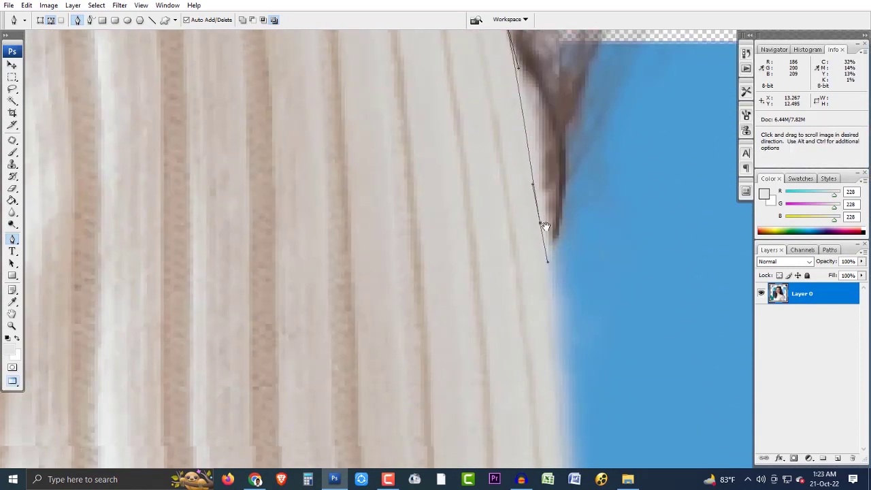
pyautogui.scroll(-2, 545, 272)
pyautogui.click(562, 390)
pyautogui.scroll(-1, 562, 391)
pyautogui.scroll(-1, 565, 307)
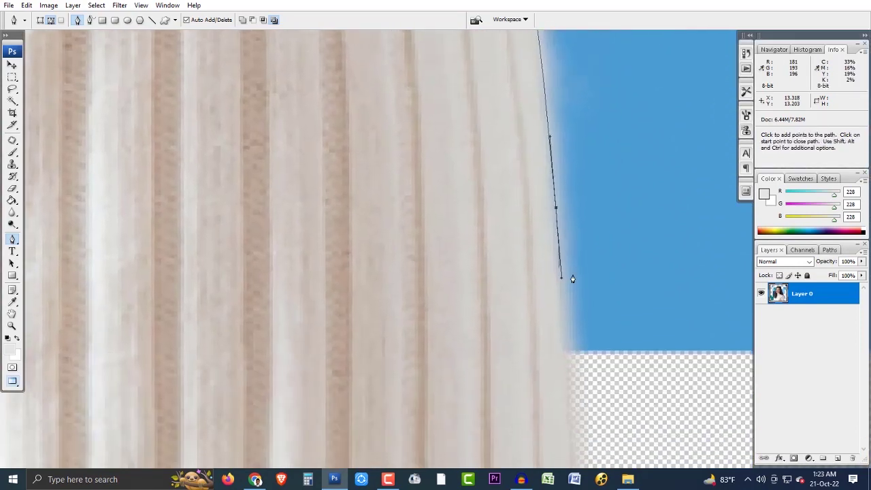
pyautogui.click(569, 434)
pyautogui.scroll(-3, 566, 415)
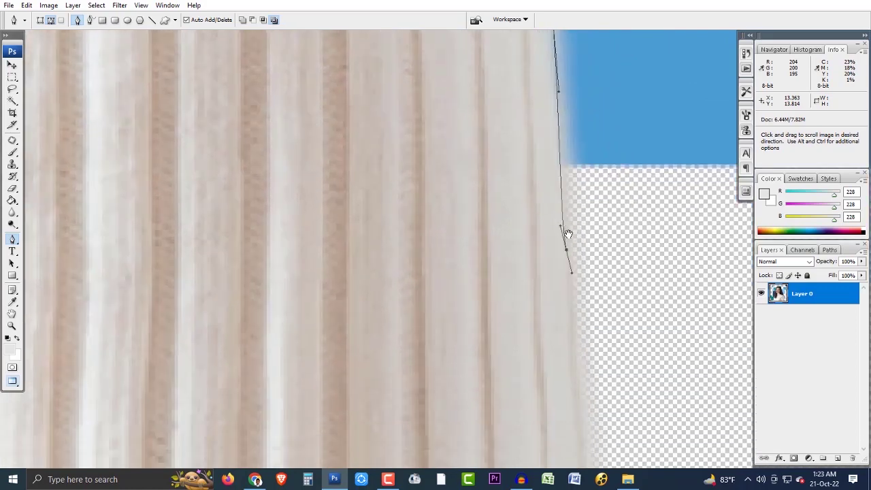
pyautogui.scroll(-1, 565, 380)
pyautogui.scroll(-1, 584, 440)
pyautogui.scroll(-3, 583, 435)
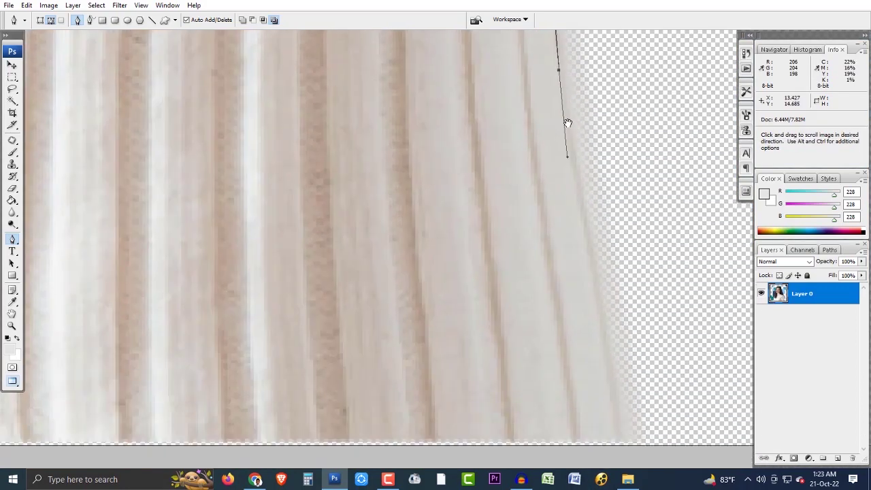
pyautogui.moveTo(606, 343); pyautogui.dragTo(608, 373)
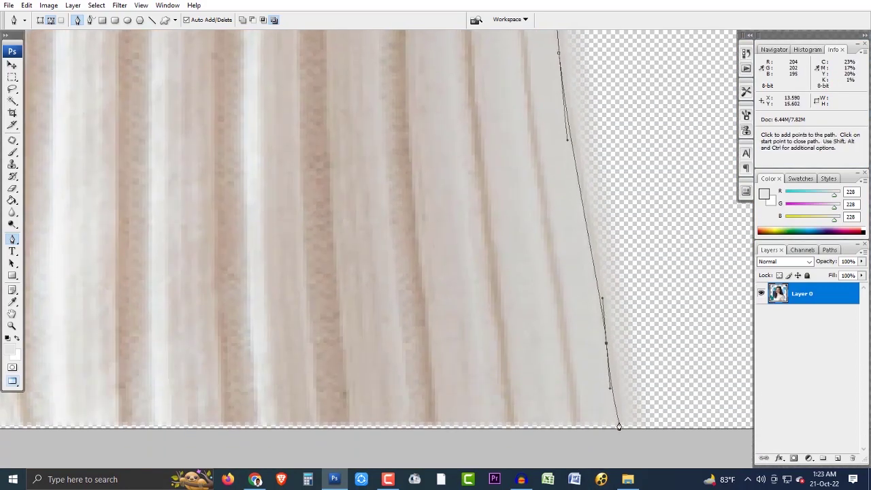
pyautogui.moveTo(388, 394)
pyautogui.mouseDown()
pyautogui.moveTo(239, 291)
pyautogui.moveTo(293, 317)
pyautogui.moveTo(184, 297)
pyautogui.mouseUp()
pyautogui.moveTo(560, 308); pyautogui.dragTo(428, 365)
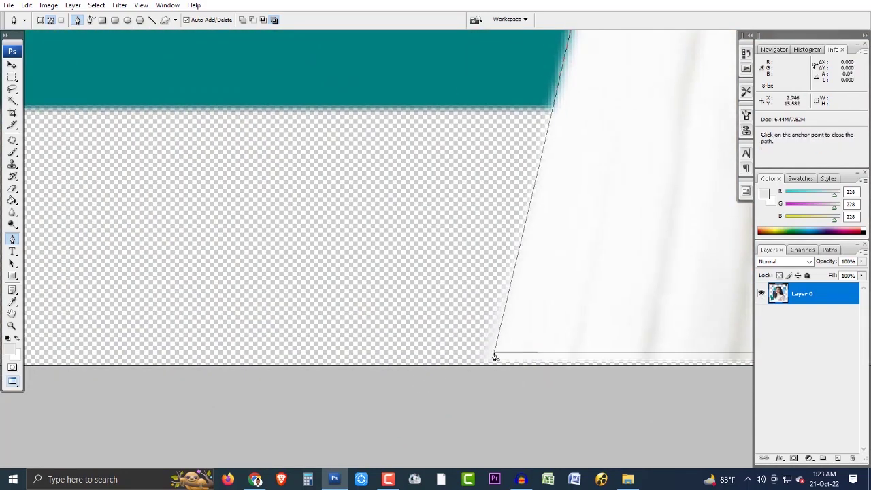
pyautogui.click(495, 356)
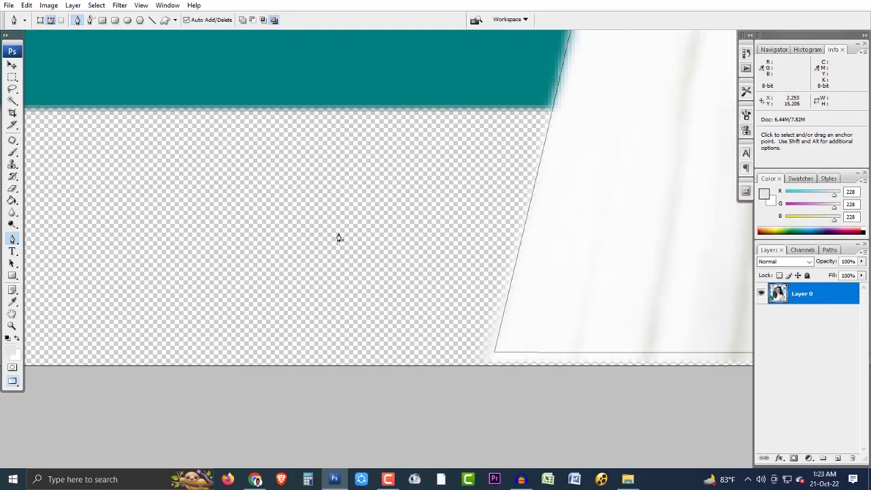
# Step: Invert the selection onto the background and delete it, after undoing an accidental deletion of the woman
pyautogui.hotkey('ctrl', '-')
pyautogui.hotkey('ctrl', '-')
pyautogui.hotkey('ctrl', '-')
pyautogui.hotkey('ctrl', '-')
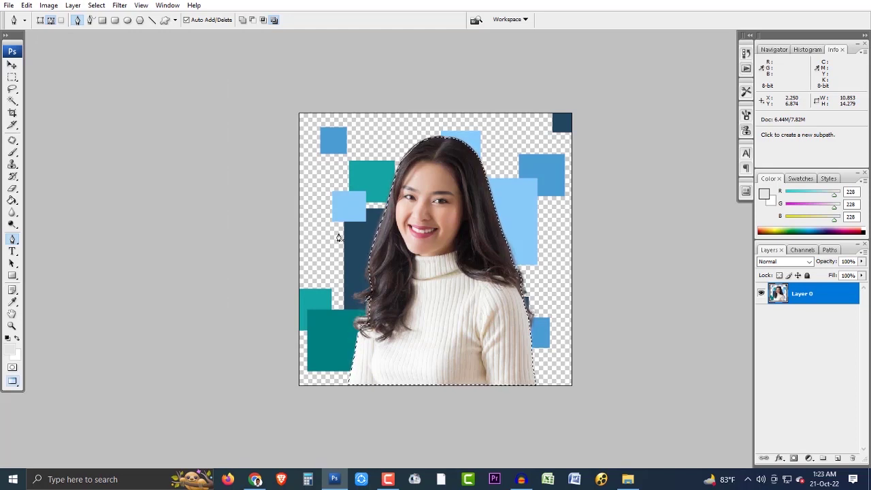
pyautogui.press('Delete')
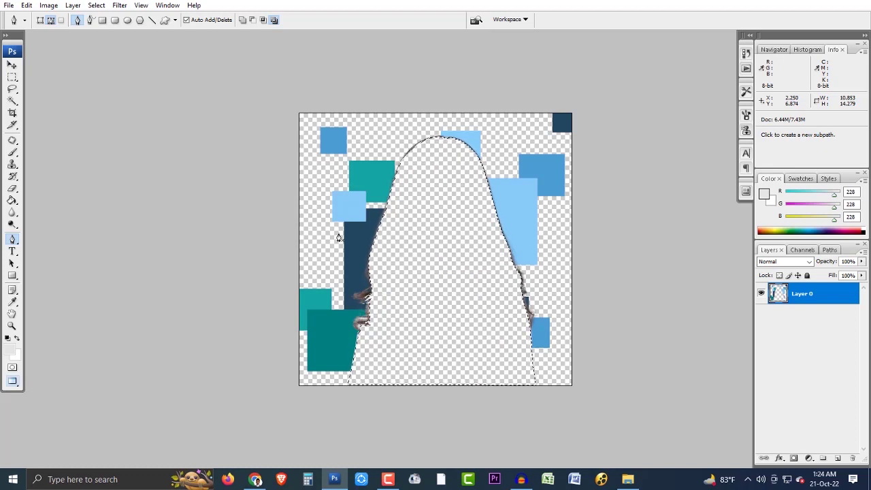
pyautogui.hotkey('ctrl', 'z')
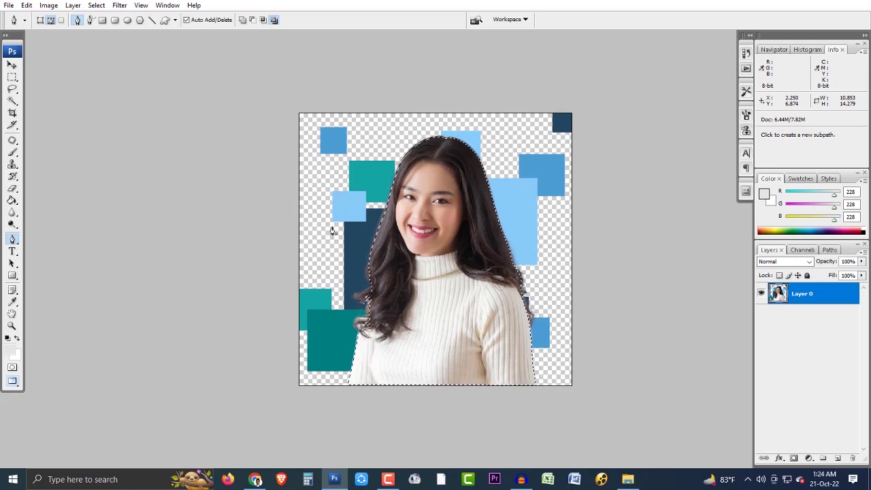
pyautogui.click(102, 6)
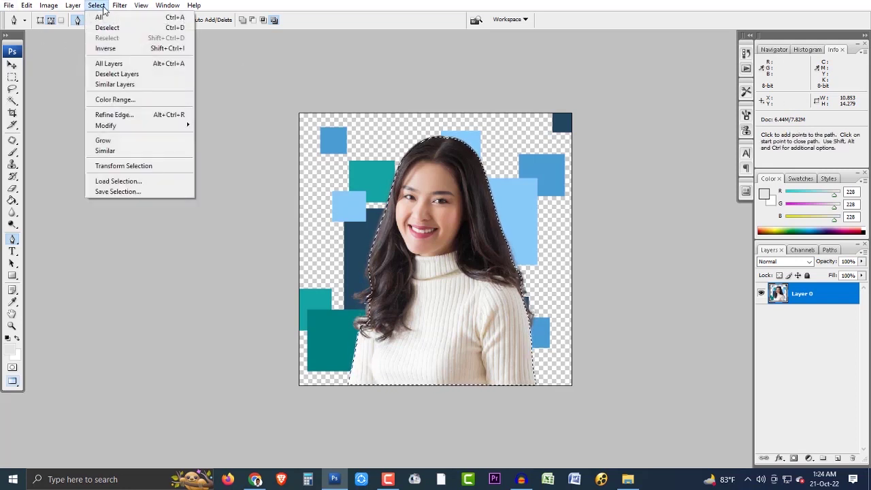
pyautogui.click(112, 49)
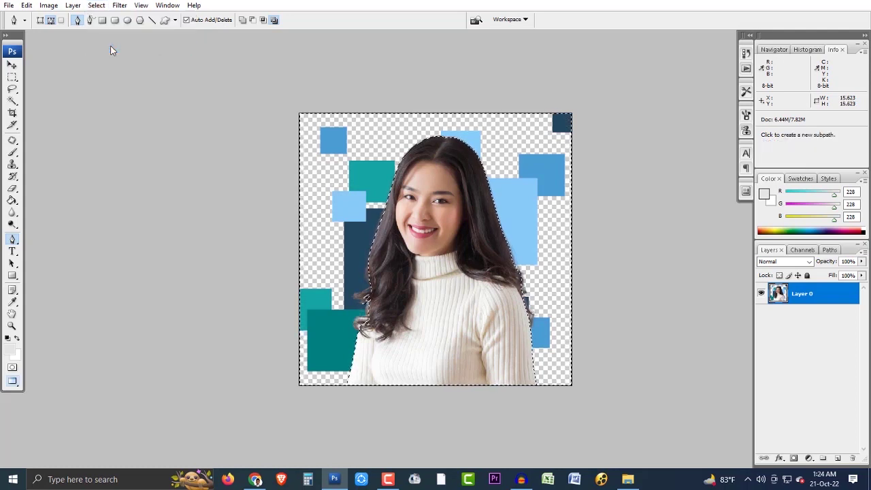
pyautogui.press('Delete')
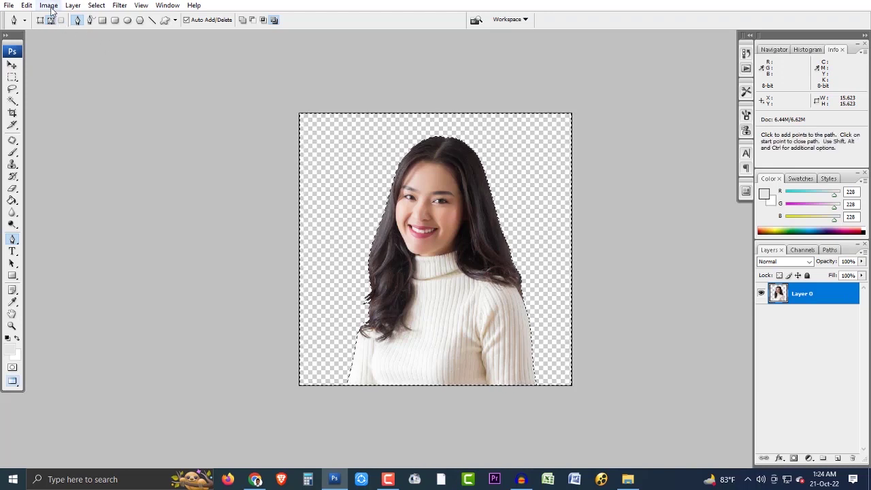
# Step: Reselect the woman with Select > Inverse and crop the canvas to her with Image > Crop
pyautogui.click(96, 6)
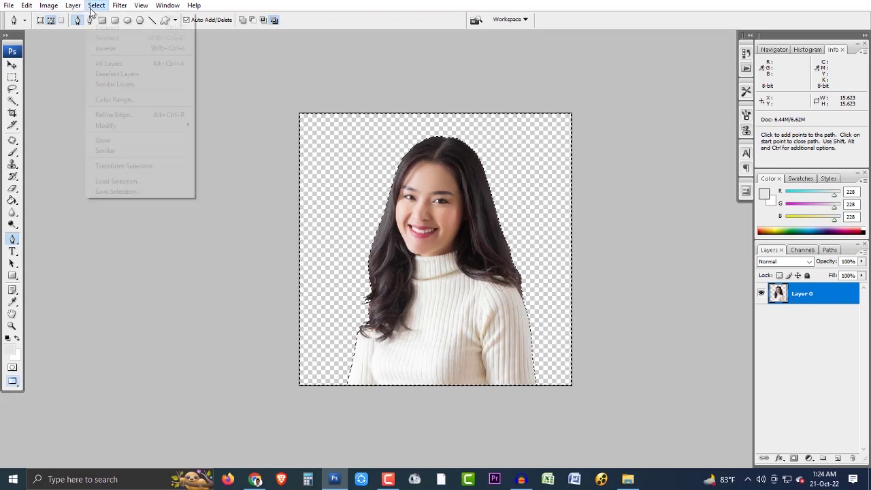
pyautogui.click(116, 49)
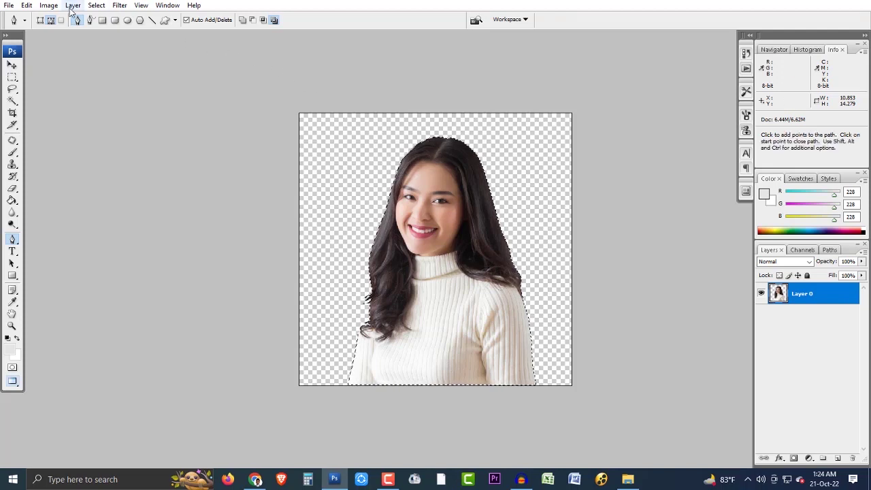
pyautogui.click(49, 6)
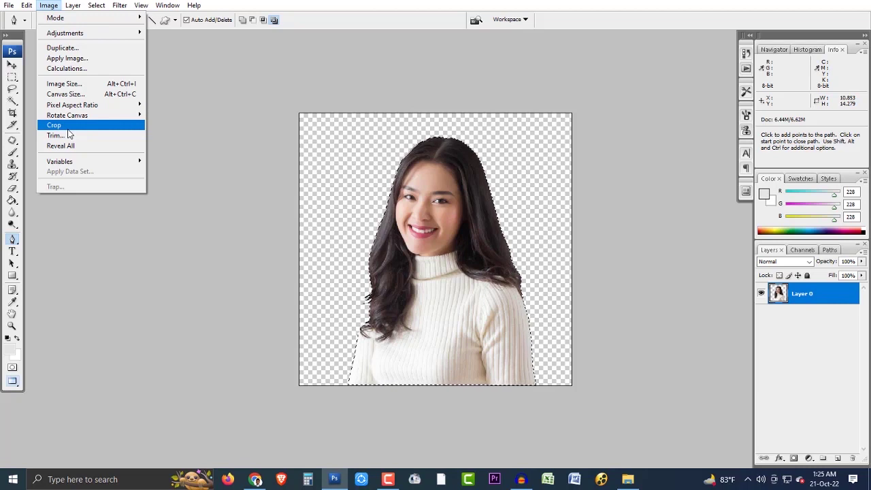
pyautogui.click(68, 129)
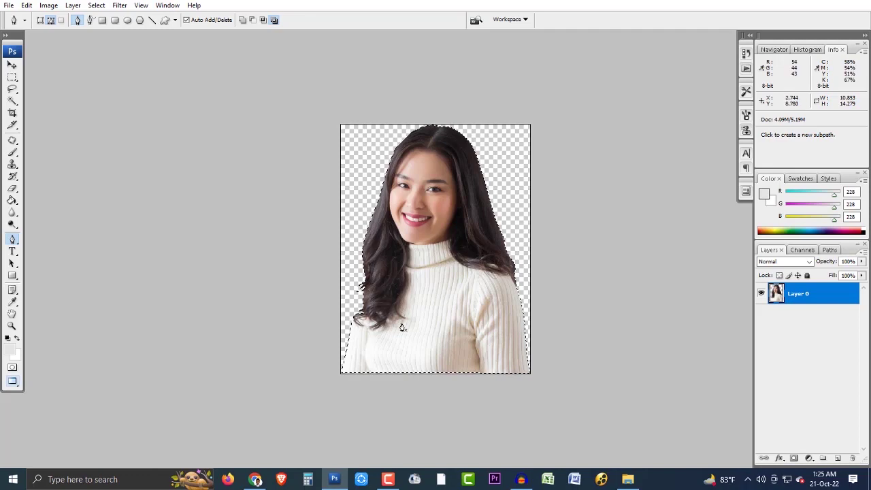
# Step: Zoom around the portrait, then clear the active selection
pyautogui.scroll(1, 306, 235)
pyautogui.scroll(1, 323, 259)
pyautogui.scroll(1, 340, 282)
pyautogui.scroll(1, 354, 276)
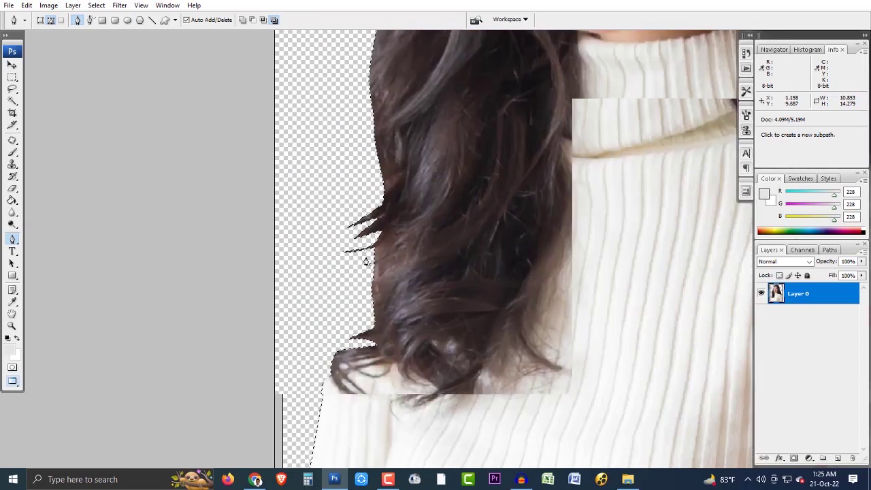
pyautogui.scroll(1, 364, 257)
pyautogui.scroll(1, 360, 253)
pyautogui.scroll(1, 344, 248)
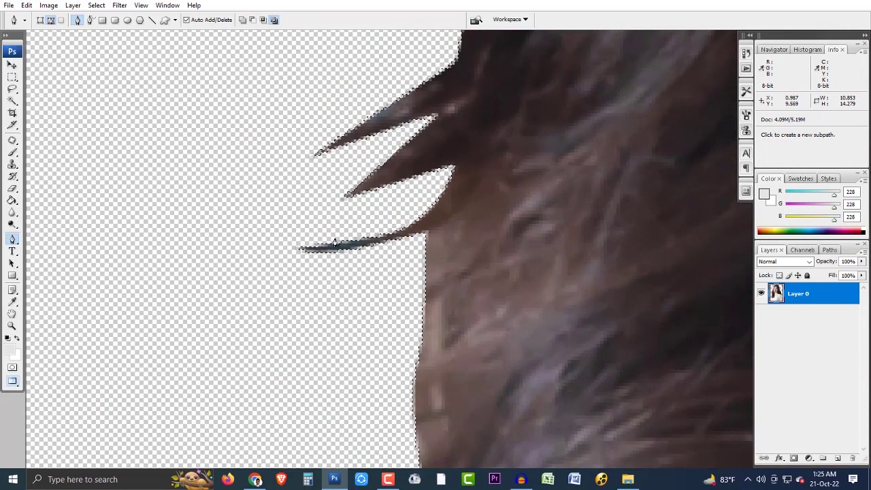
pyautogui.scroll(-1, 332, 245)
pyautogui.scroll(-1, 334, 243)
pyautogui.scroll(-1, 335, 242)
pyautogui.scroll(-1, 334, 242)
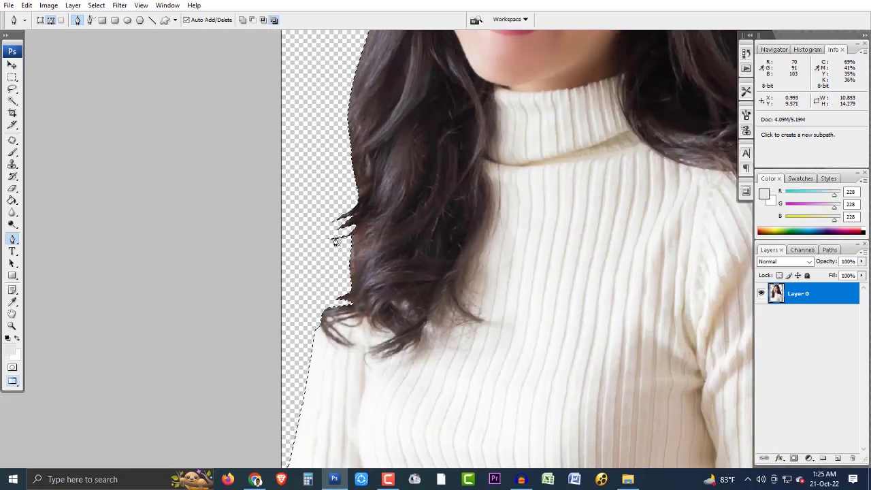
pyautogui.scroll(-1, 338, 244)
pyautogui.scroll(-1, 340, 246)
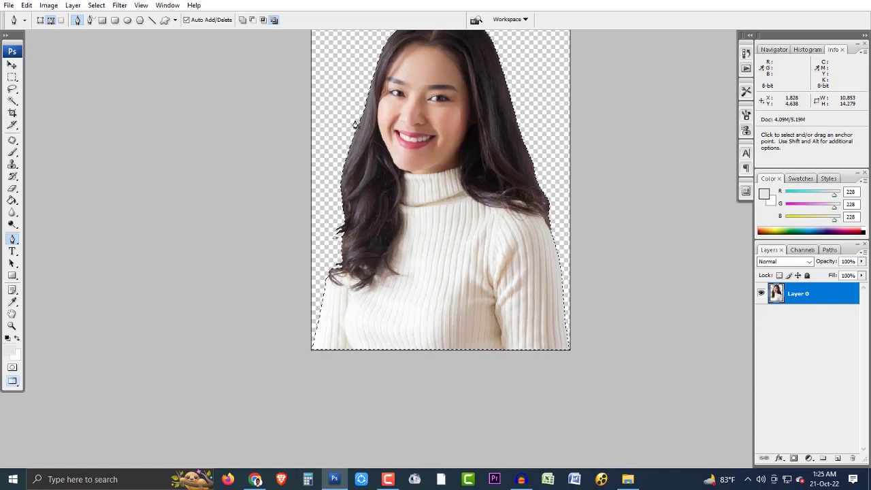
pyautogui.click(50, 6)
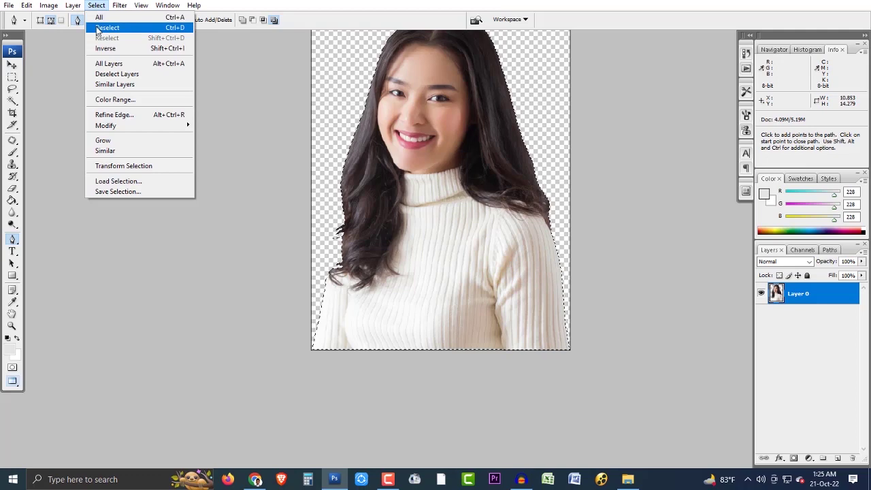
pyautogui.click(102, 27)
# Step: Inspect the hair edge up close and show the Paths panel listing the Work Path
pyautogui.scroll(1, 317, 295)
pyautogui.scroll(1, 327, 268)
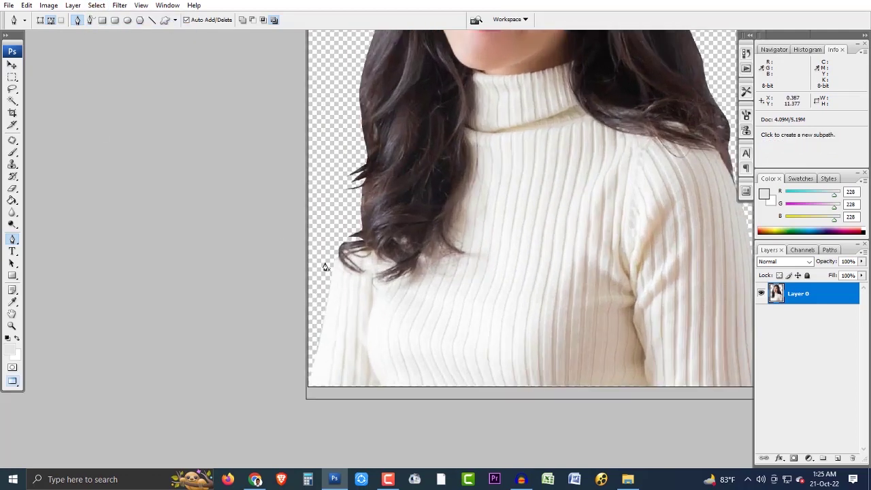
pyautogui.scroll(2, 344, 263)
pyautogui.scroll(1, 343, 263)
pyautogui.scroll(-1, 351, 301)
pyautogui.scroll(1, 351, 302)
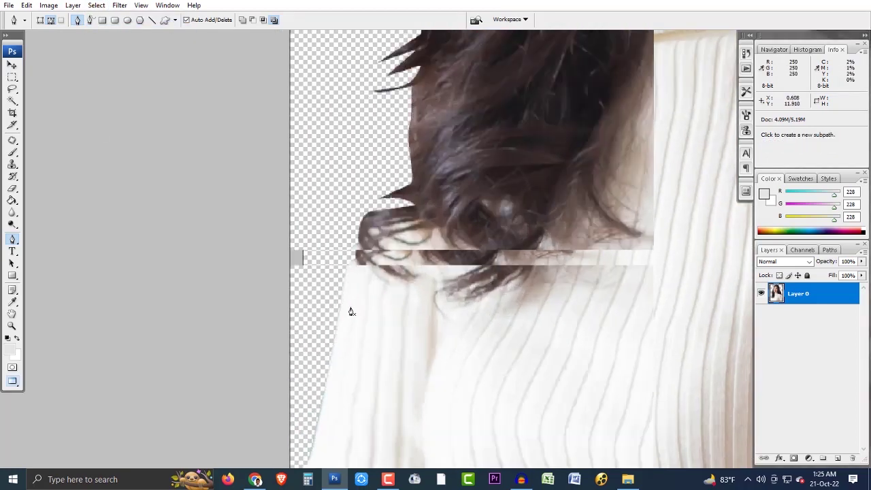
pyautogui.moveTo(423, 136); pyautogui.dragTo(426, 344)
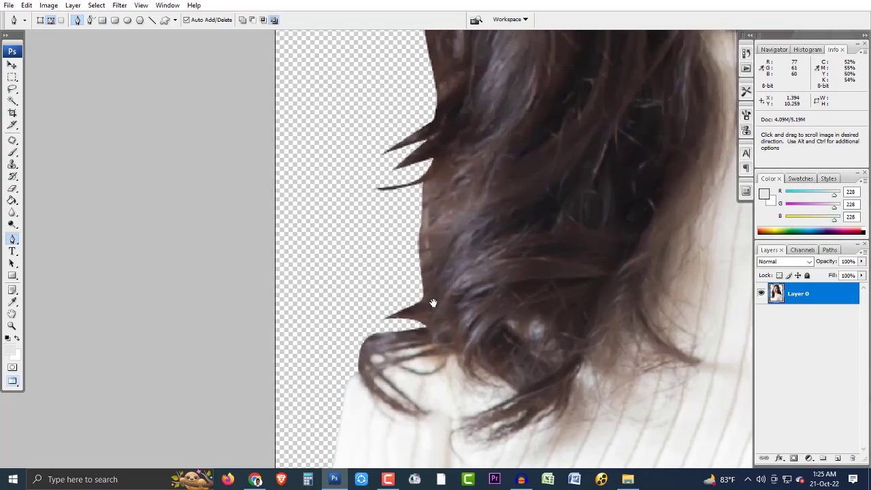
pyautogui.scroll(-1, 408, 346)
pyautogui.scroll(1, 392, 145)
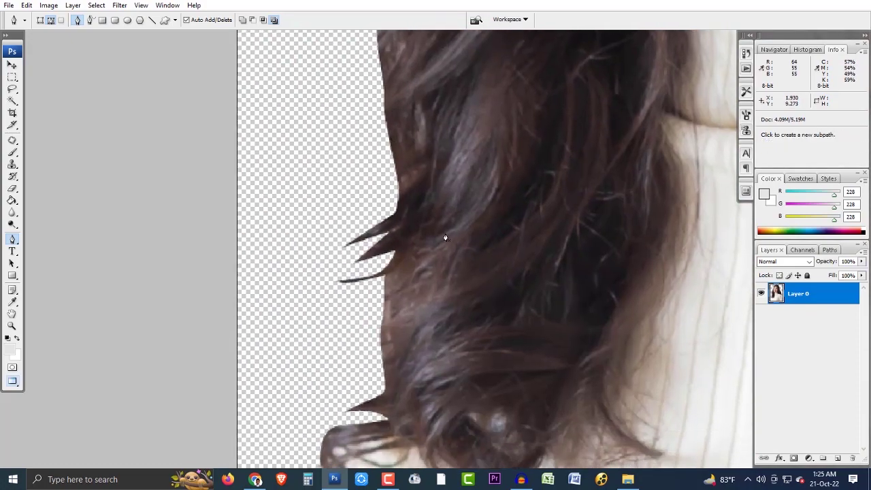
pyautogui.scroll(-1, 411, 295)
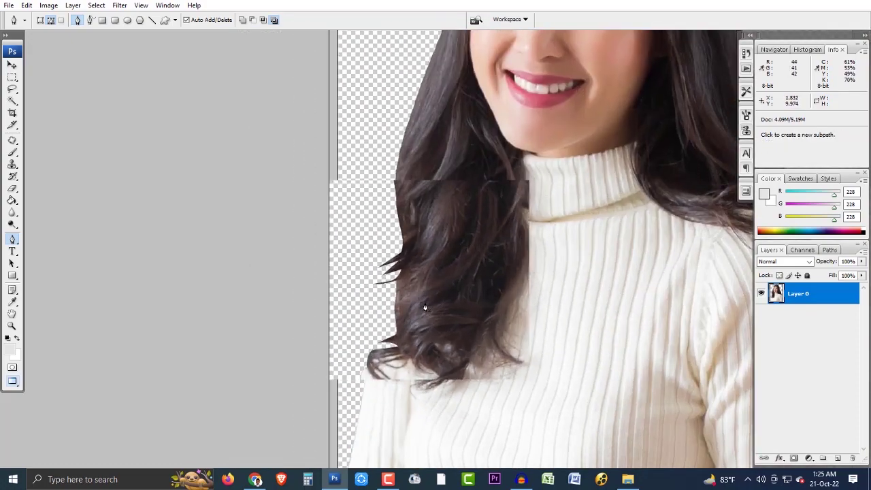
pyautogui.scroll(1, 476, 312)
pyautogui.click(829, 250)
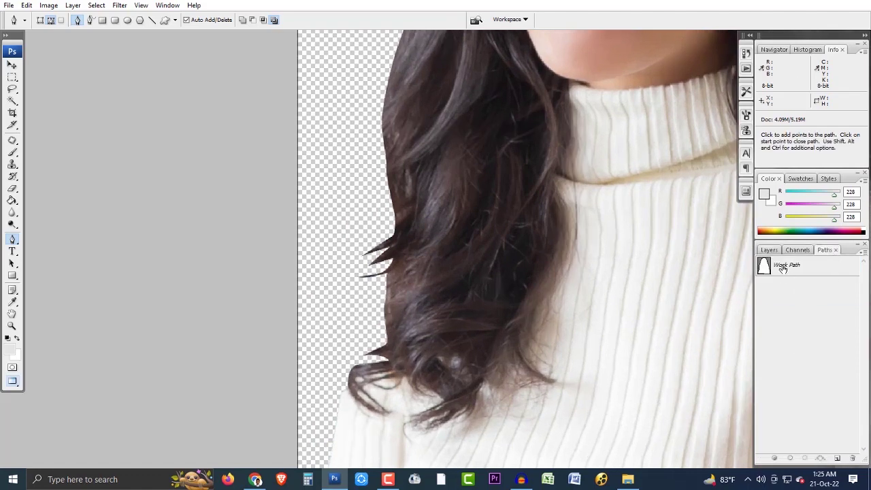
# Step: Save the Work Path as Path 1 and bring its open end into view
pyautogui.doubleClick(795, 273)
pyautogui.press('Return')
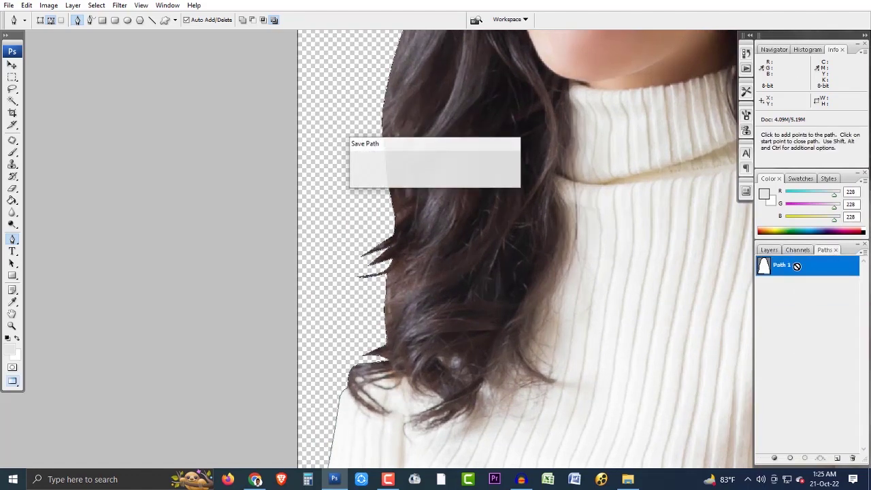
pyautogui.moveTo(289, 203); pyautogui.dragTo(438, 402)
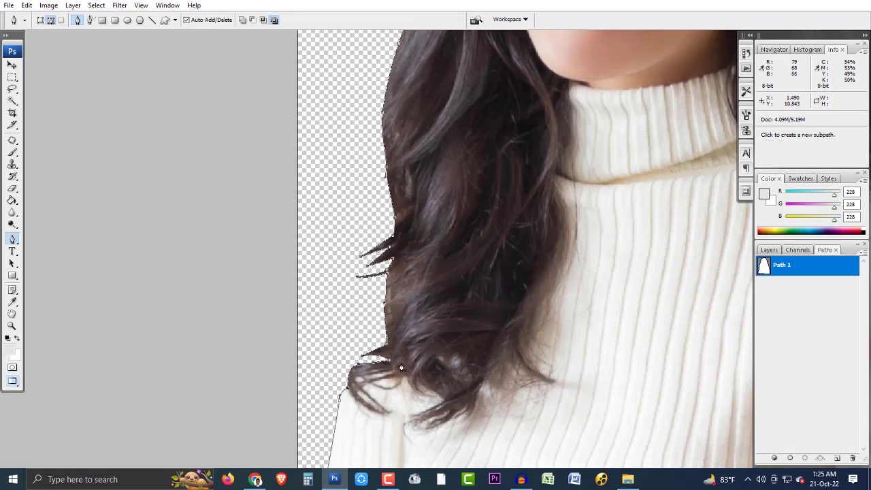
pyautogui.scroll(-2, 401, 368)
pyautogui.scroll(-1, 400, 371)
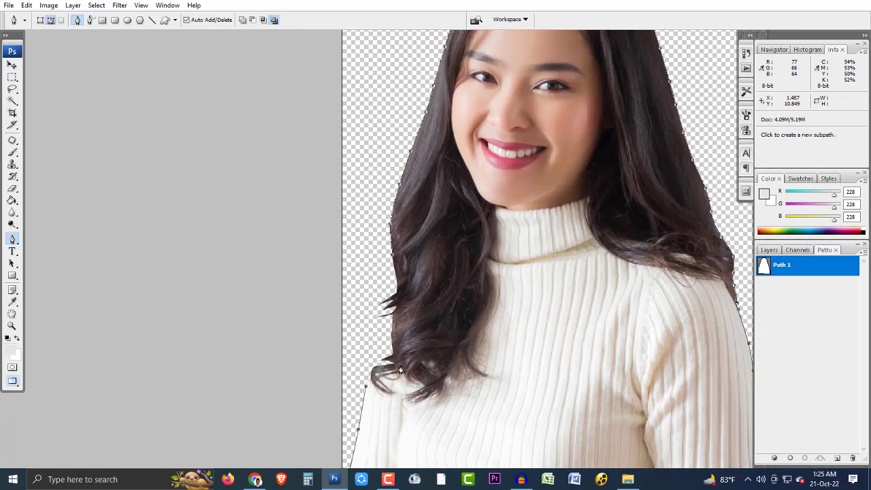
pyautogui.scroll(1, 358, 391)
pyautogui.scroll(1, 356, 392)
pyautogui.scroll(1, 356, 392)
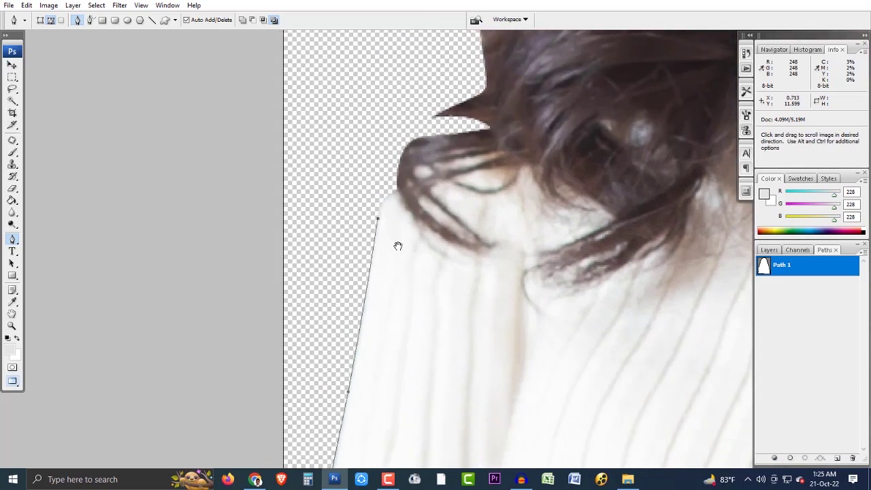
pyautogui.moveTo(379, 401); pyautogui.dragTo(398, 244)
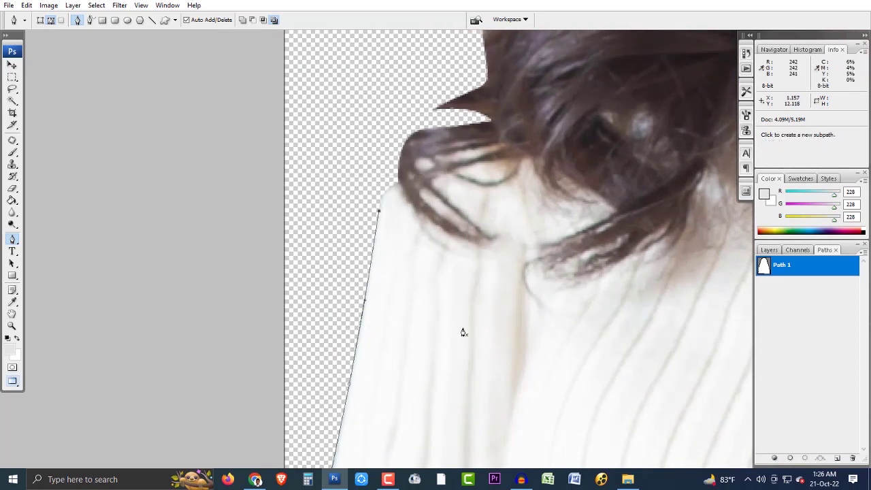
# Step: Undo two misplaced anchors and extend the path with curved anchors up the left hair edge
pyautogui.hotkey('ctrl', 'alt', 'z')
pyautogui.hotkey('ctrl', 'alt', 'z')
pyautogui.click(348, 388)
pyautogui.moveTo(394, 268); pyautogui.dragTo(377, 394)
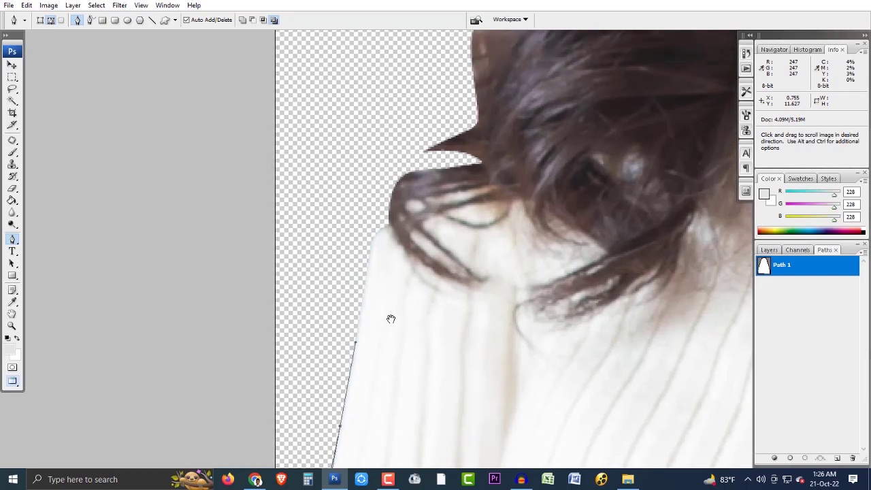
pyautogui.scroll(2, 389, 313)
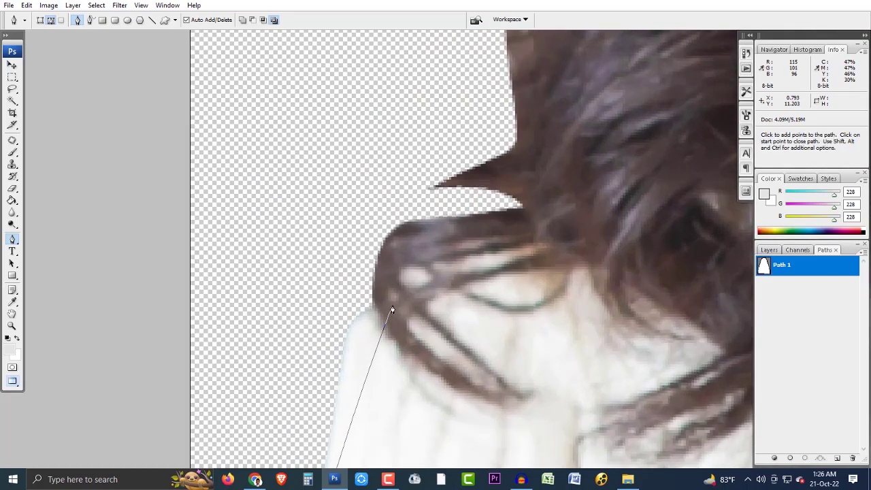
pyautogui.moveTo(425, 287)
pyautogui.mouseDown()
pyautogui.moveTo(529, 255)
pyautogui.moveTo(486, 259)
pyautogui.moveTo(474, 373)
pyautogui.mouseUp()
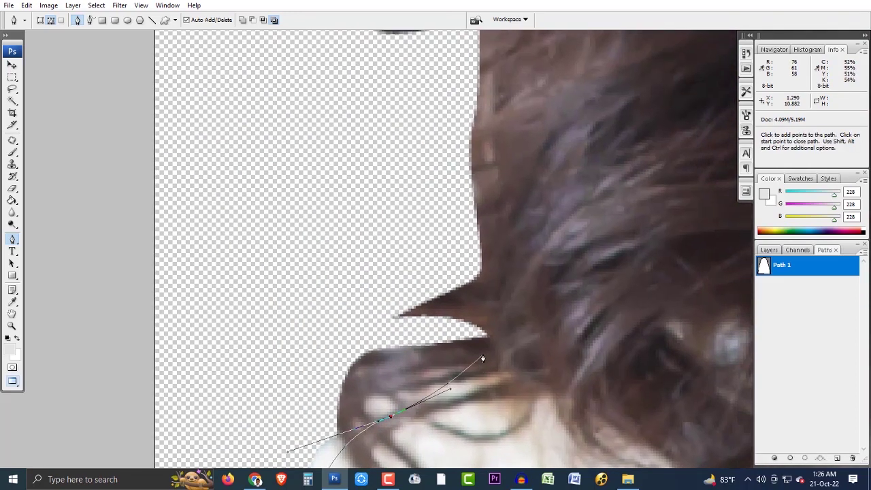
pyautogui.moveTo(500, 331); pyautogui.dragTo(496, 394)
pyautogui.moveTo(476, 304); pyautogui.dragTo(484, 227)
pyautogui.moveTo(487, 272); pyautogui.dragTo(501, 347)
pyautogui.moveTo(504, 217); pyautogui.dragTo(506, 369)
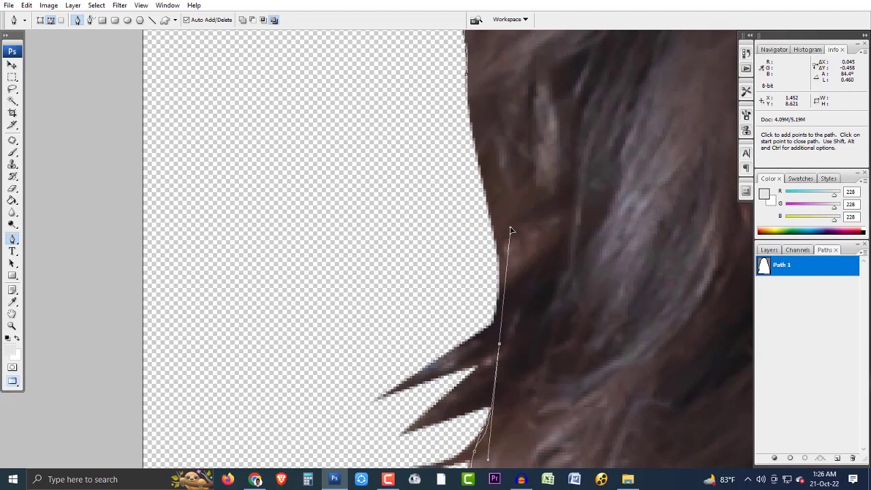
pyautogui.moveTo(509, 229); pyautogui.dragTo(524, 368)
pyautogui.moveTo(479, 234); pyautogui.dragTo(480, 214)
# Step: Zoom out to the whole woman and load the closed path as a selection
pyautogui.hotkey('ctrl', '-')
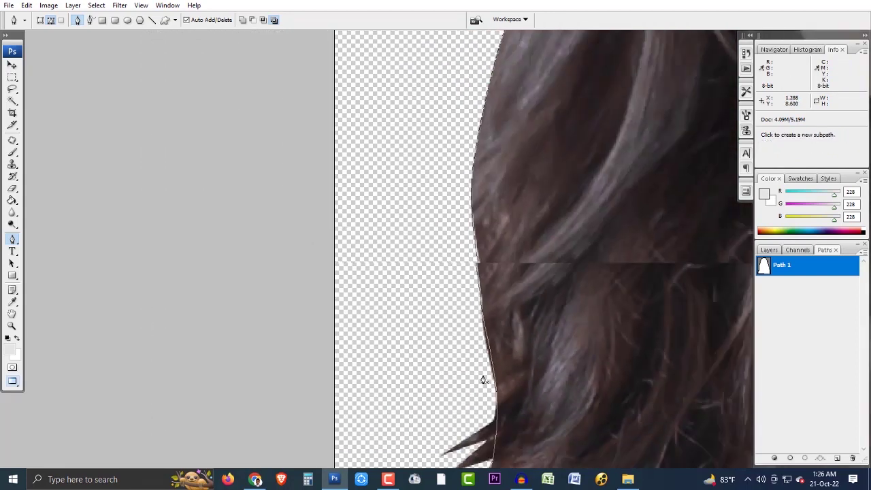
pyautogui.hotkey('ctrl', '-')
pyautogui.moveTo(482, 380); pyautogui.dragTo(401, 142)
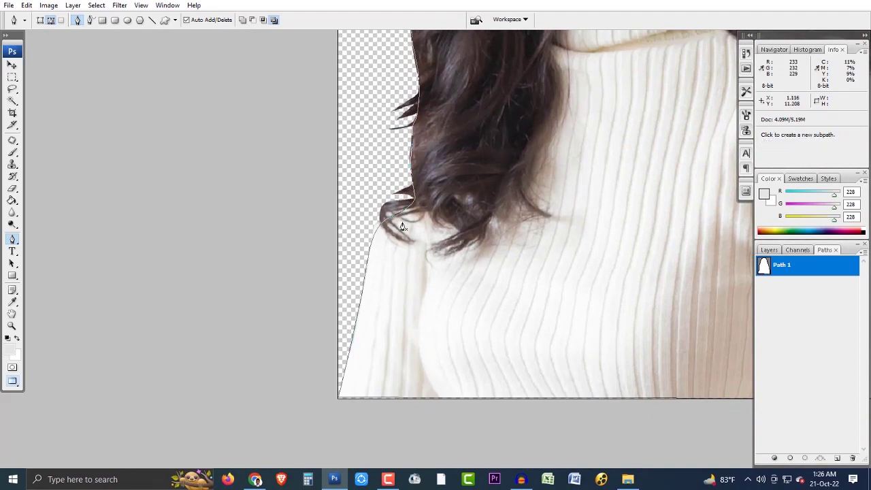
pyautogui.hotkey('ctrl', '-')
pyautogui.scroll(3, 494, 264)
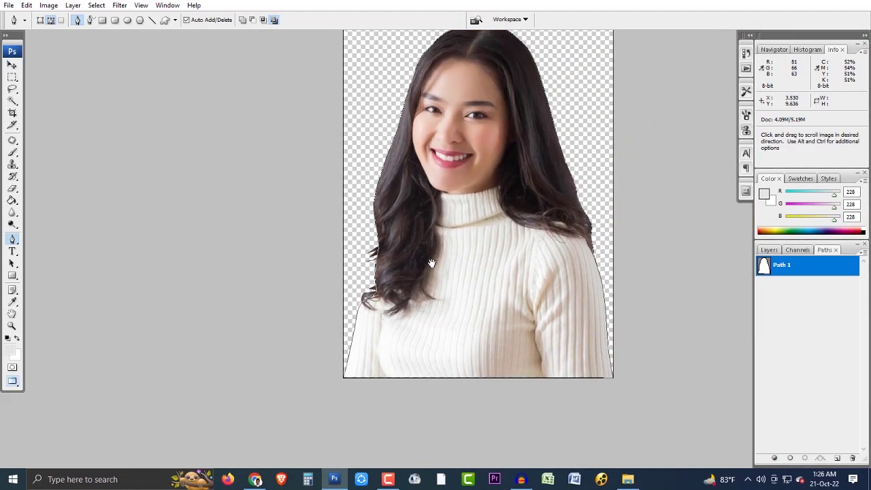
pyautogui.hotkey('ctrl', 'Return')
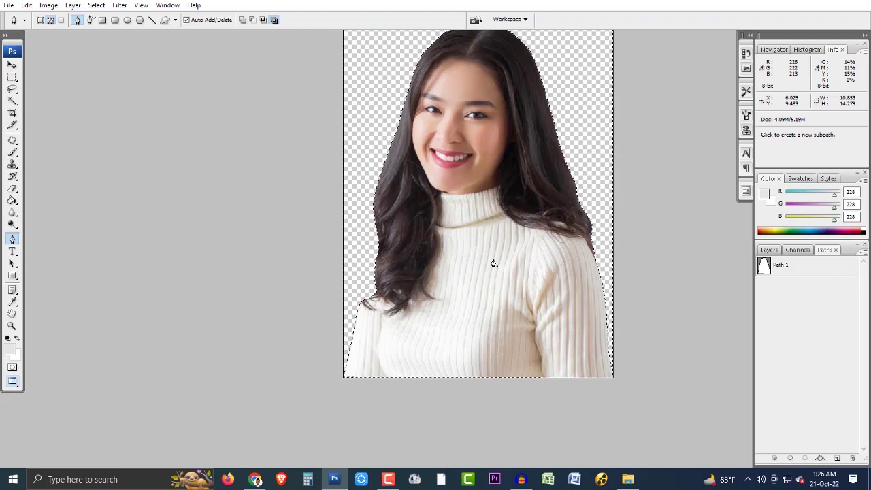
# Step: Deselect, then reload the woman's selection from Path 1 with Ctrl+Enter
pyautogui.hotkey('ctrl', 'd')
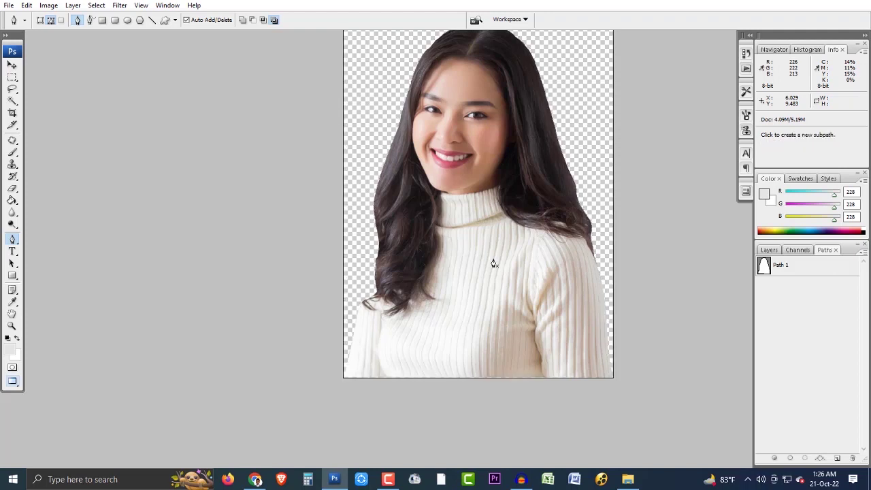
pyautogui.scroll(3, 493, 264)
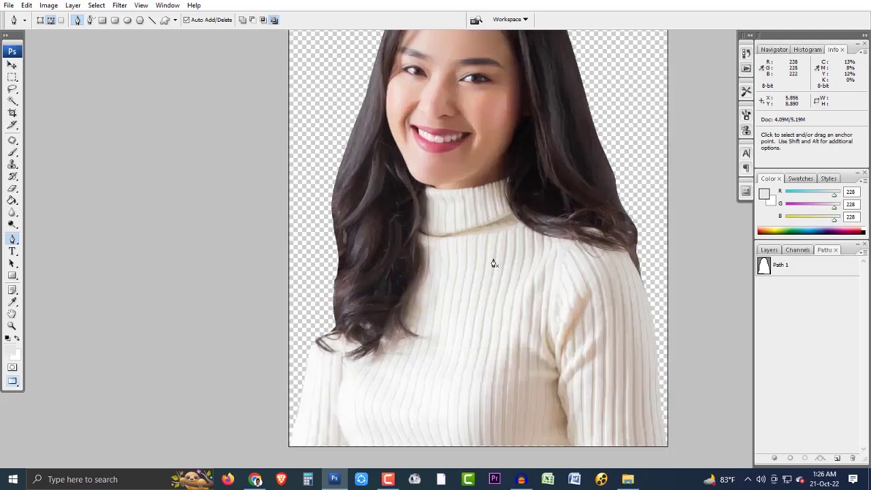
pyautogui.scroll(-2, 493, 264)
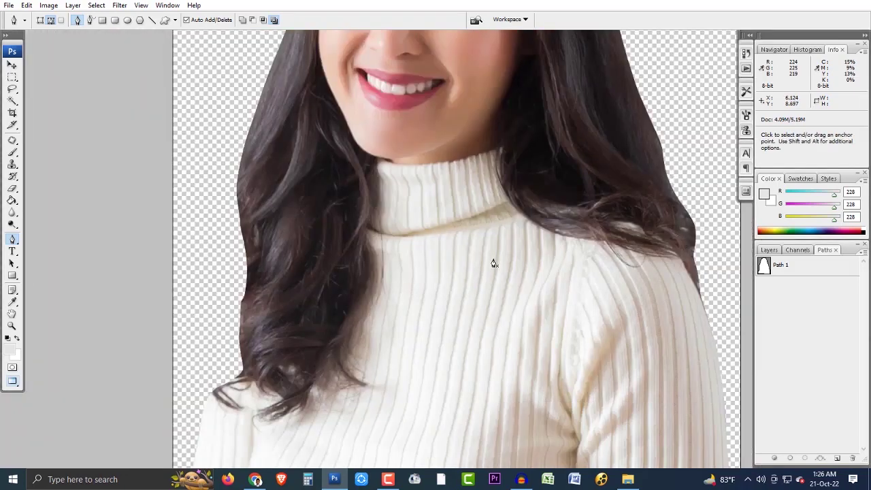
pyautogui.scroll(-2, 493, 263)
pyautogui.hotkey('ctrl', 'Return')
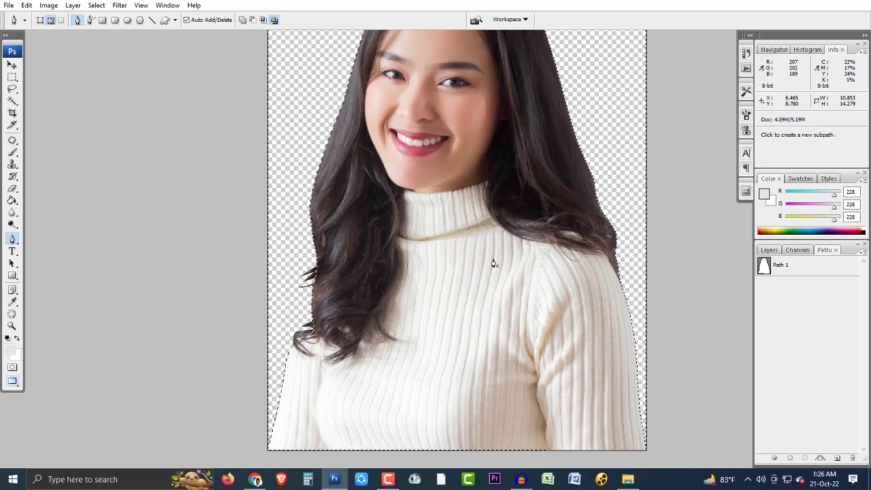
# Step: Undo a stray anchor and its new work path, then switch to the Move tool
pyautogui.scroll(-1, 493, 263)
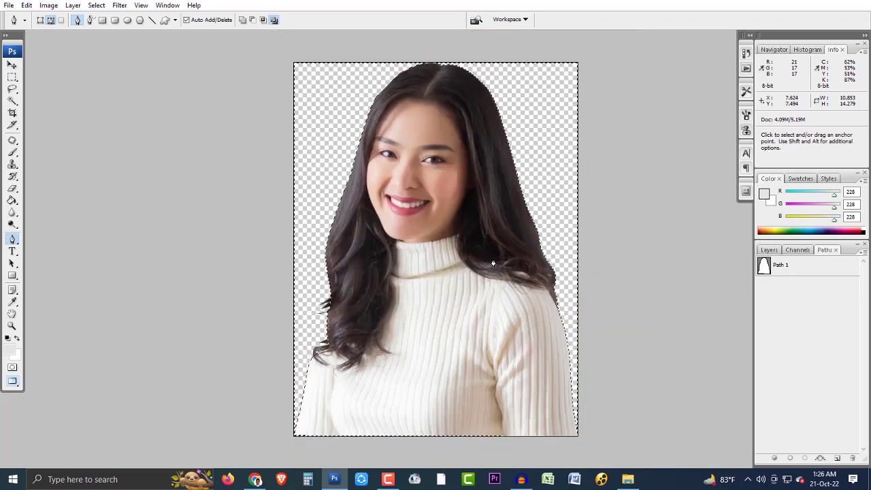
pyautogui.scroll(-1, 493, 263)
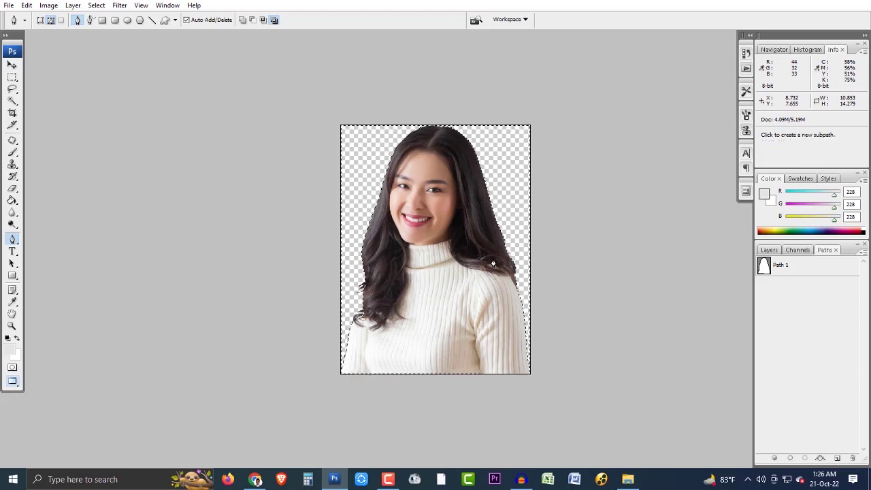
pyautogui.click(730, 365)
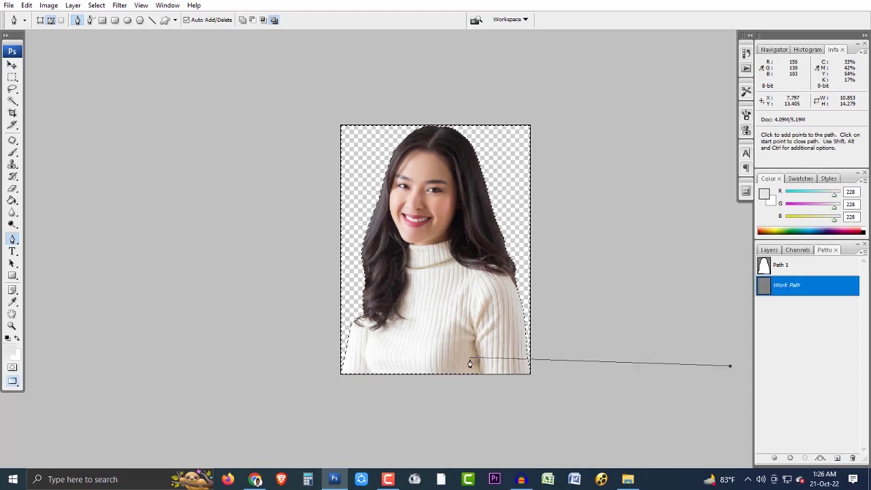
pyautogui.hotkey('ctrl', 'z')
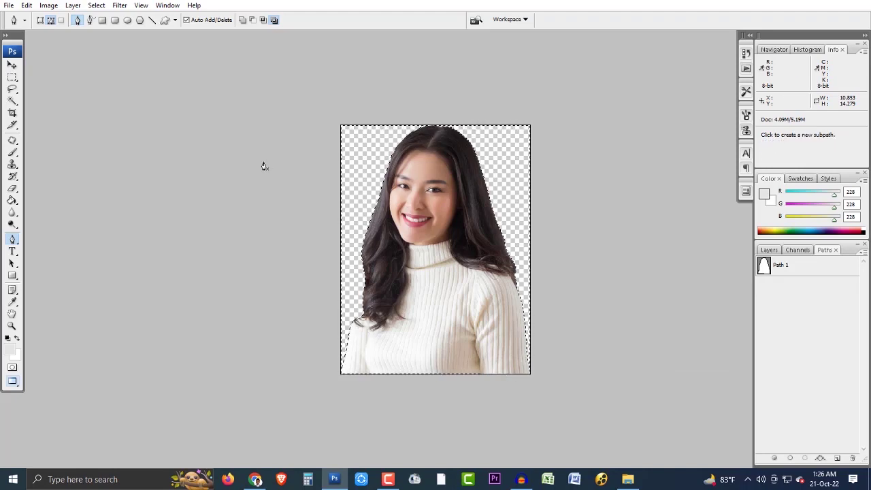
pyautogui.scroll(2, 430, 325)
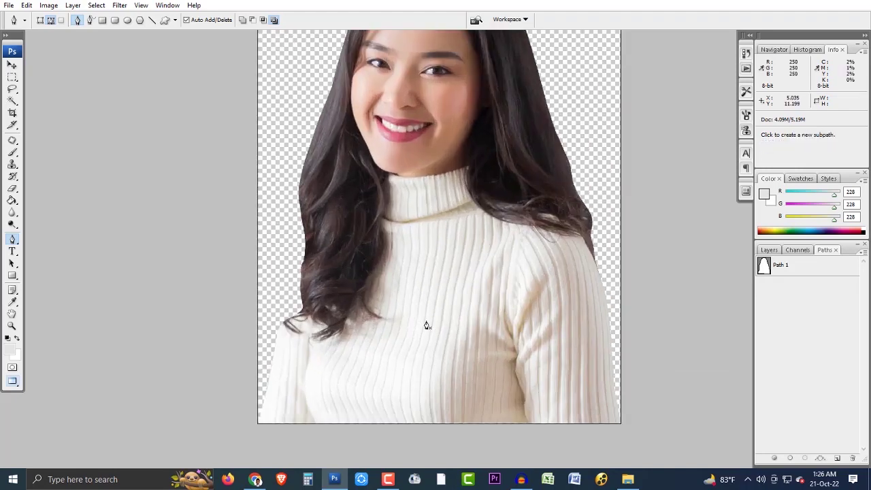
pyautogui.scroll(-2, 427, 325)
pyautogui.click(12, 66)
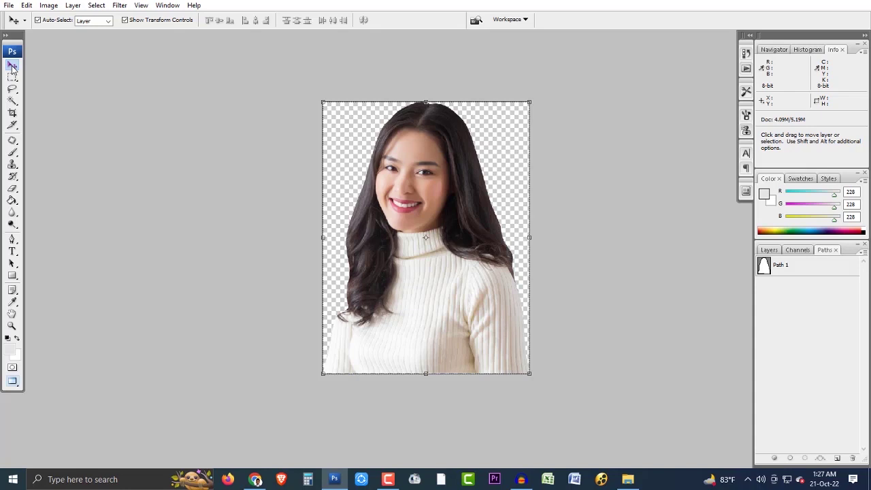
# Step: Save as PNG over the existing 0 (2).png without interlacing, then close the document
pyautogui.press('shift')
pyautogui.hotkey('ctrl', 'shift', 's')
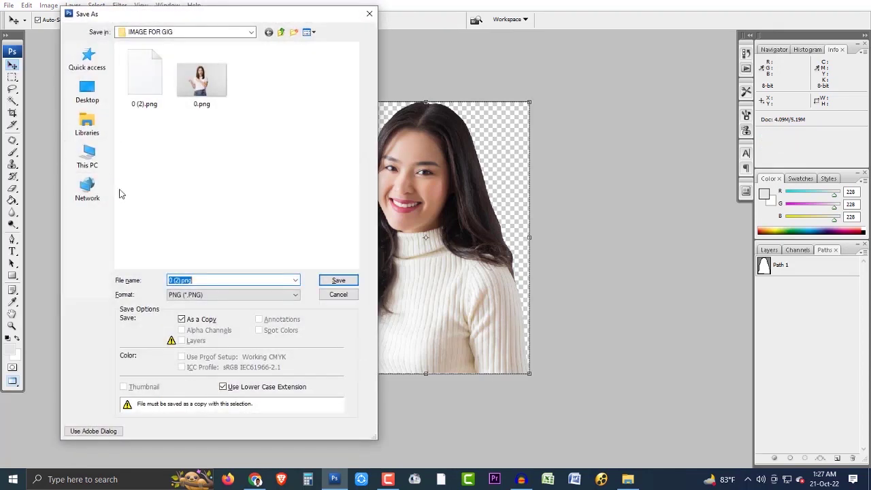
pyautogui.click(217, 296)
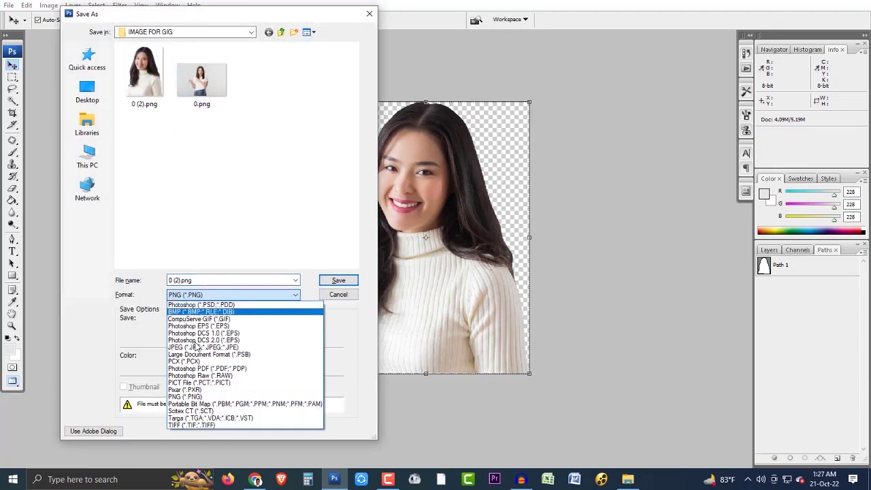
pyautogui.click(187, 398)
pyautogui.click(338, 280)
pyautogui.click(466, 243)
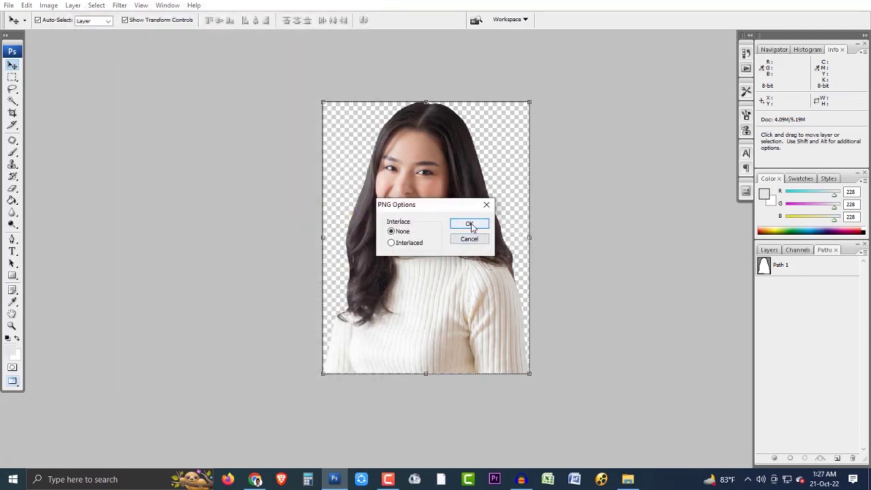
pyautogui.click(470, 223)
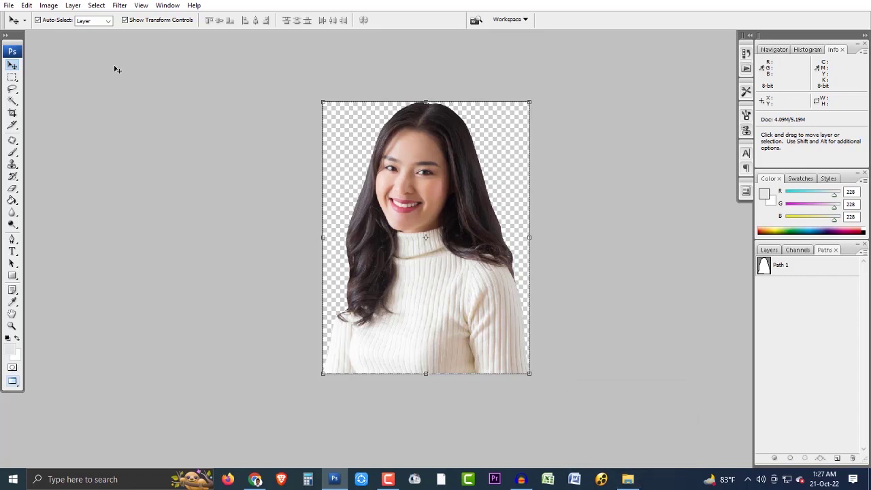
pyautogui.hotkey('ctrl', 'w')
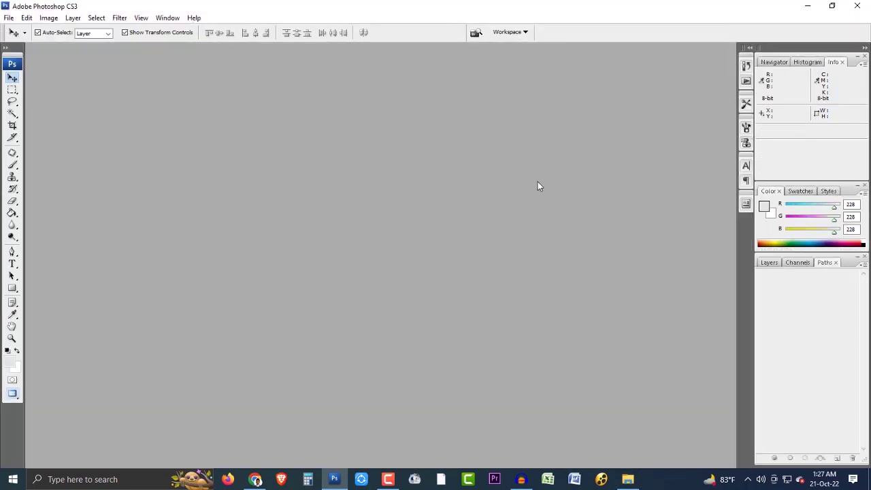
# Step: Check 0 (2).png in the IMAGE FOR GIG folder, then bring Chrome to the front
pyautogui.click(627, 479)
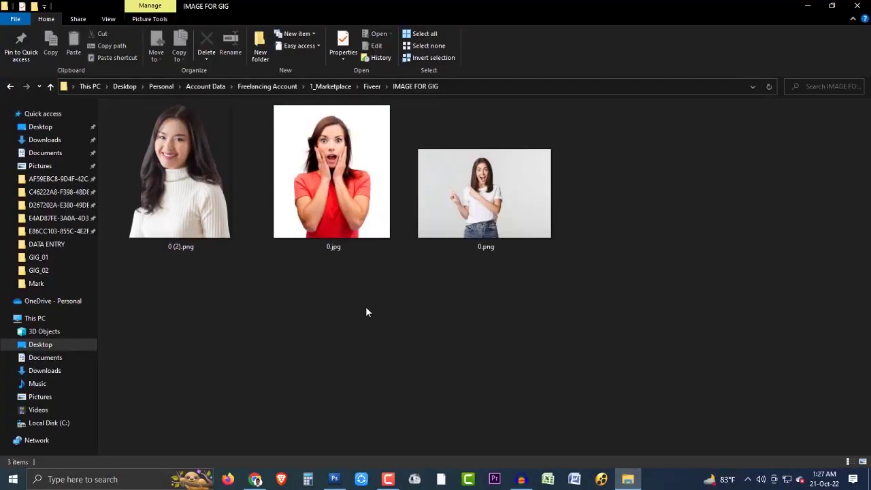
pyautogui.click(145, 191)
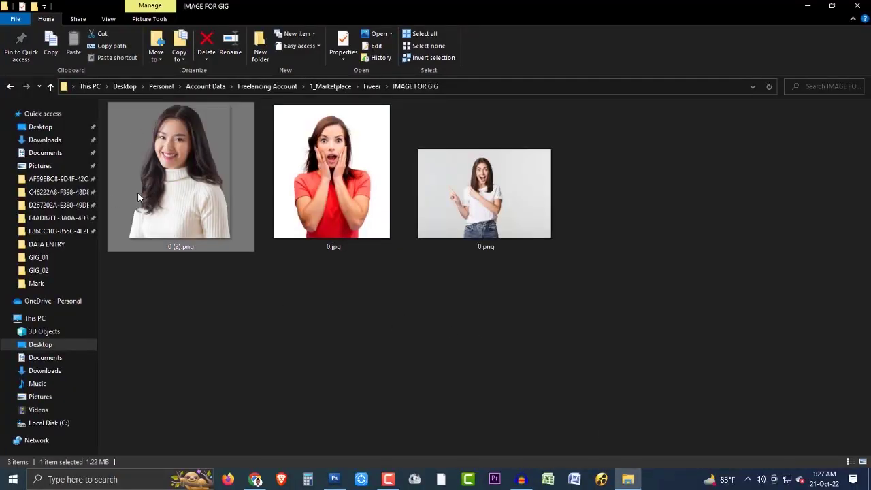
pyautogui.click(259, 309)
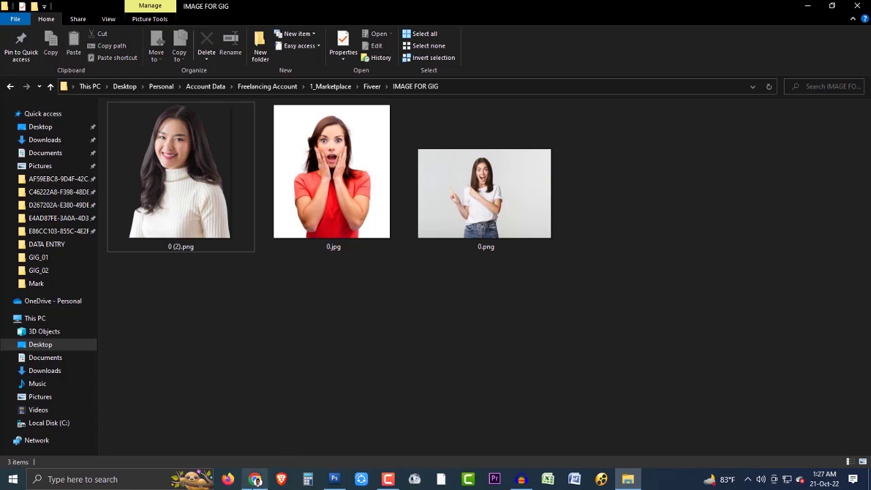
pyautogui.click(255, 479)
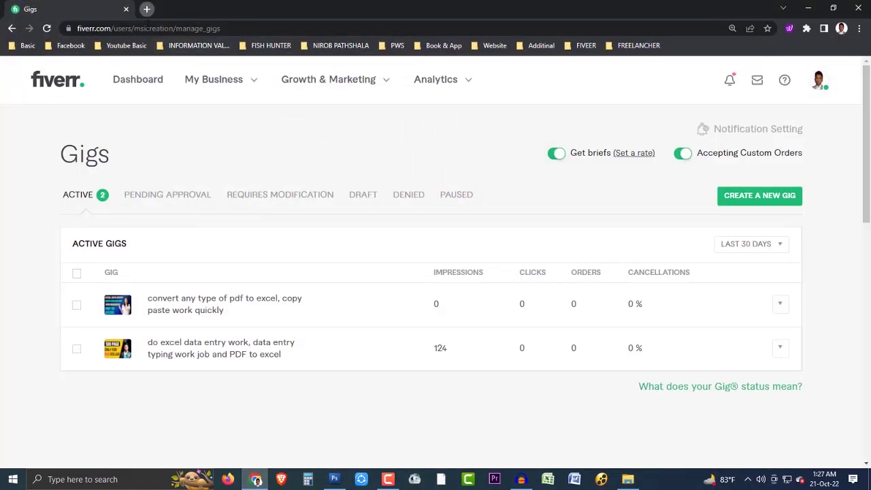
# Step: Google 'natural background' in a new tab and drag the green leafy bokeh image to the desktop
pyautogui.click(146, 9)
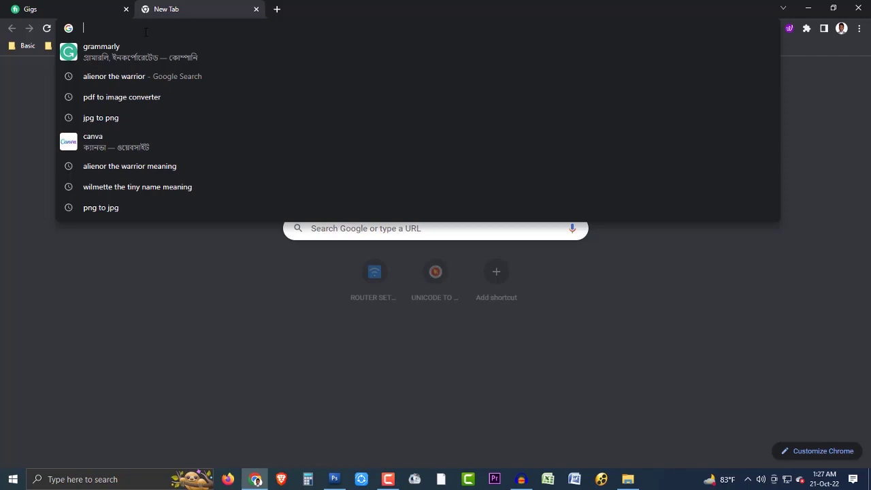
pyautogui.write('na')
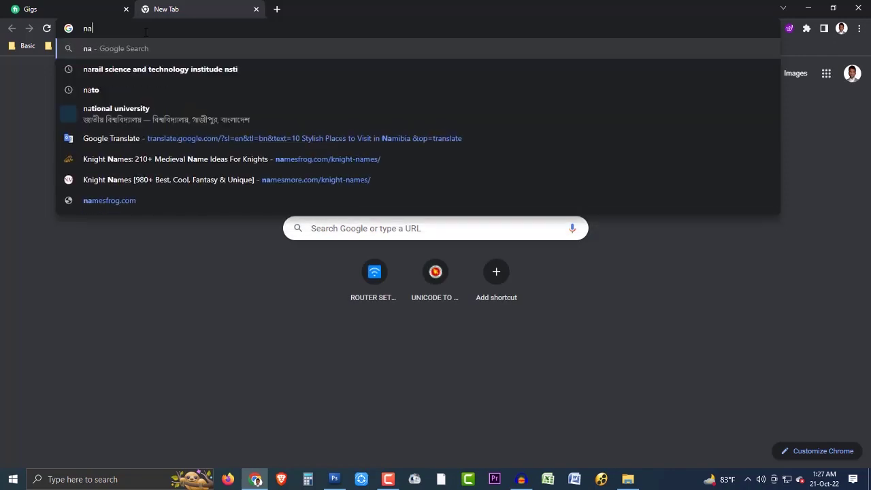
pyautogui.write('tural ')
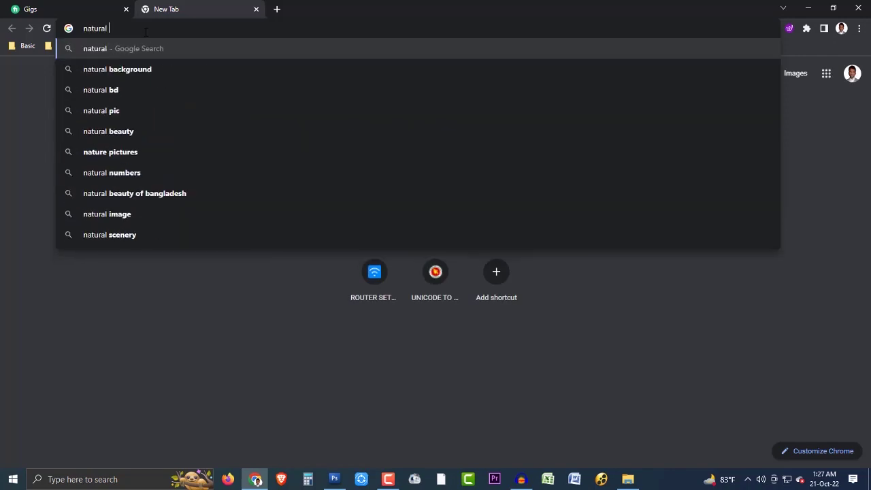
pyautogui.write('ba')
pyautogui.press('Return')
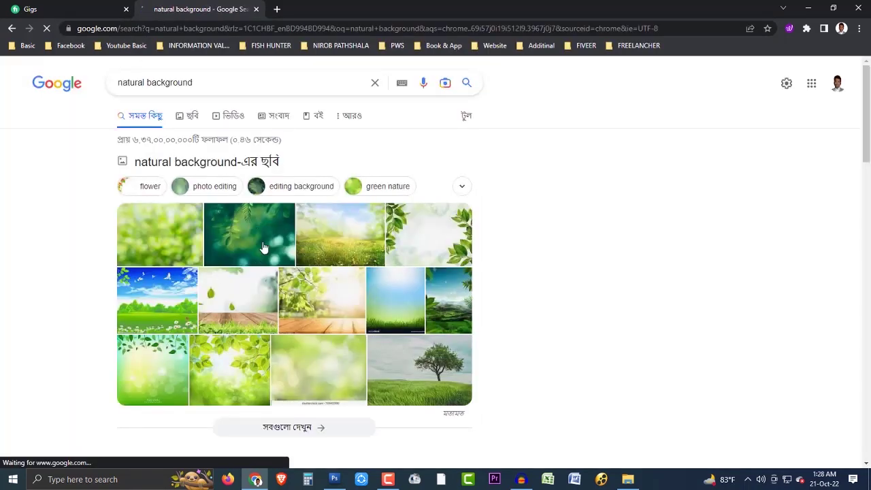
pyautogui.click(264, 244)
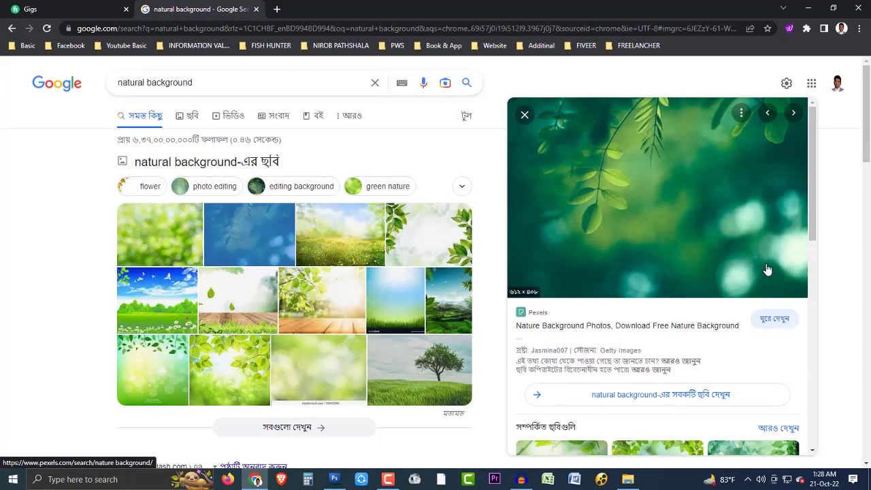
pyautogui.moveTo(704, 234)
pyautogui.mouseDown()
pyautogui.moveTo(433, 199)
pyautogui.moveTo(334, 478)
pyautogui.mouseUp()
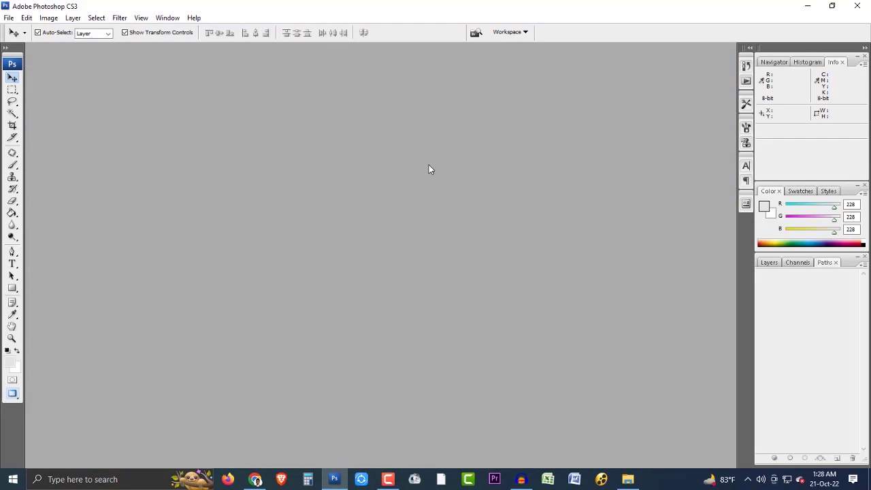
# Step: Open the leafy jpg and 0 (2).png in Photoshop, and paste the cut-out into the leaf image
pyautogui.moveTo(334, 479); pyautogui.dragTo(429, 164)
pyautogui.click(627, 484)
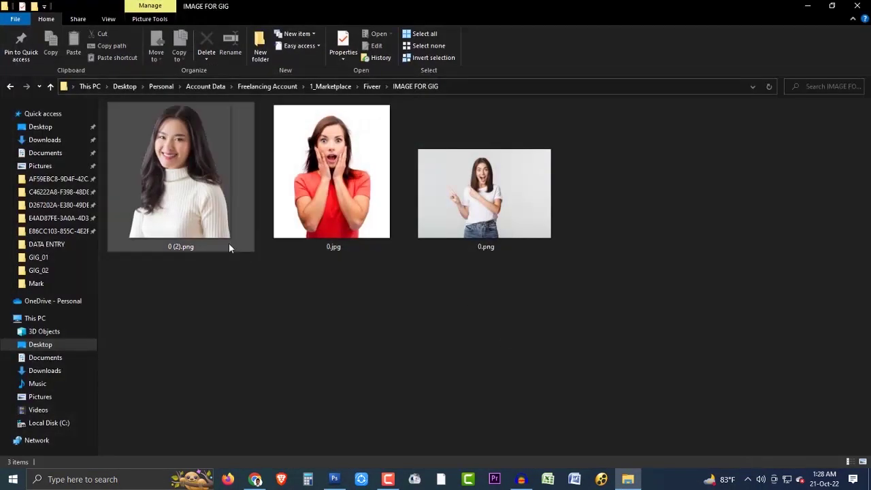
pyautogui.moveTo(228, 244)
pyautogui.mouseDown()
pyautogui.moveTo(346, 467)
pyautogui.moveTo(460, 163)
pyautogui.mouseUp()
pyautogui.hotkey('ctrl', 'a')
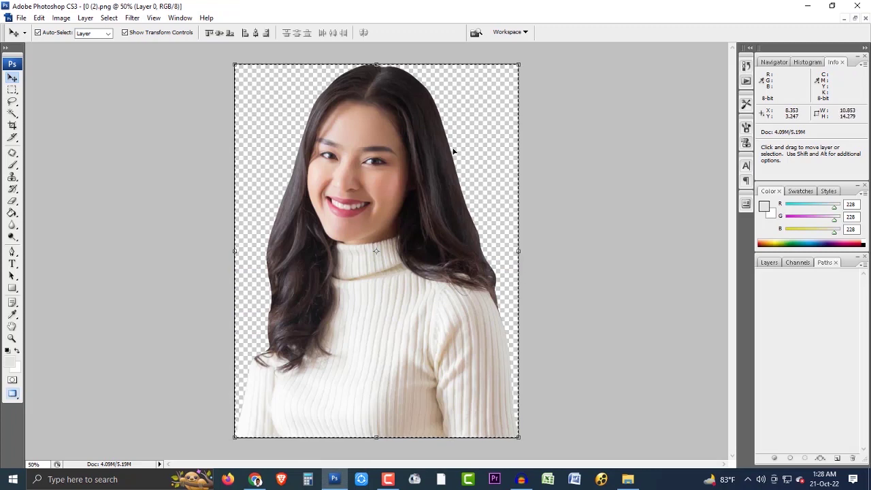
pyautogui.hotkey('ctrl', 'Tab')
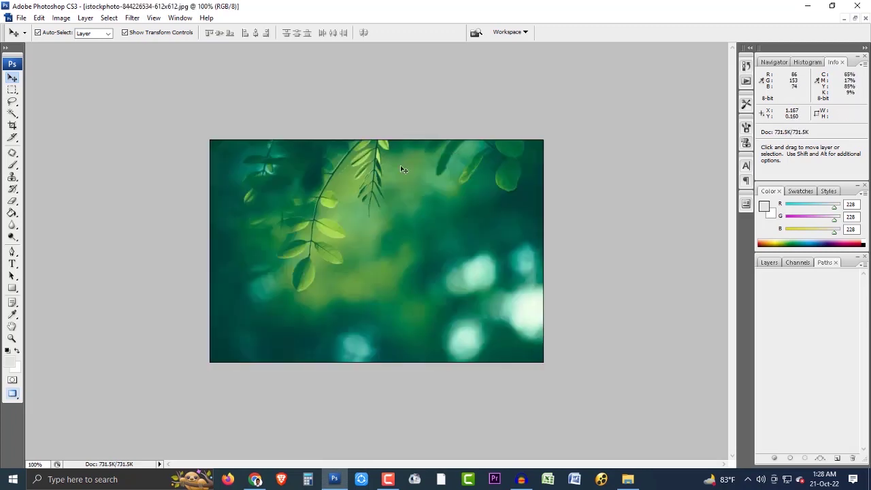
pyautogui.hotkey('ctrl', 'v')
# Step: Reposition the pasted woman and begin shrinking her with Free Transform over the leafy background
pyautogui.moveTo(420, 262)
pyautogui.mouseDown()
pyautogui.moveTo(380, 202)
pyautogui.moveTo(367, 284)
pyautogui.moveTo(412, 284)
pyautogui.moveTo(381, 246)
pyautogui.mouseUp()
pyautogui.hotkey('ctrl', 't')
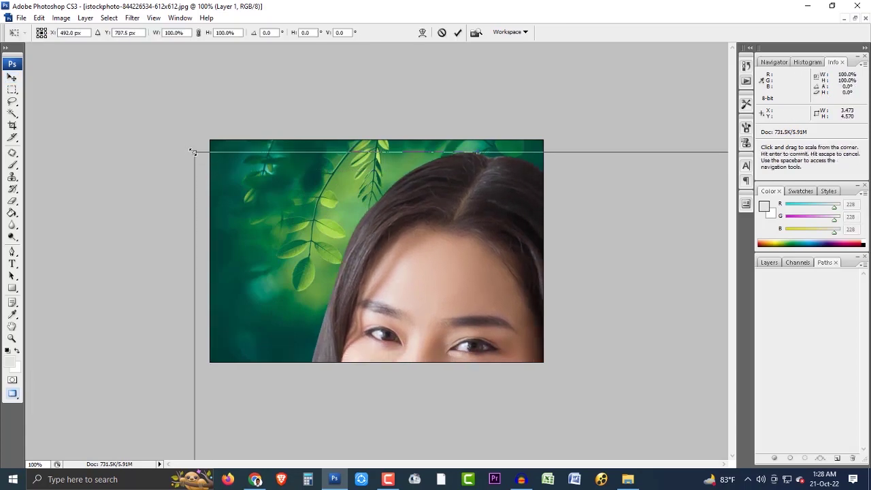
pyautogui.moveTo(194, 152)
pyautogui.mouseDown()
pyautogui.moveTo(224, 190)
pyautogui.moveTo(210, 169)
pyautogui.moveTo(174, 188)
pyautogui.moveTo(302, 279)
pyautogui.moveTo(359, 354)
pyautogui.moveTo(279, 245)
pyautogui.moveTo(227, 156)
pyautogui.moveTo(279, 250)
pyautogui.moveTo(353, 354)
pyautogui.moveTo(166, 112)
pyautogui.mouseUp()
pyautogui.moveTo(377, 239)
pyautogui.mouseDown()
pyautogui.moveTo(365, 209)
pyautogui.moveTo(373, 219)
pyautogui.mouseUp()
pyautogui.moveTo(156, 75)
pyautogui.mouseDown()
pyautogui.moveTo(225, 179)
pyautogui.moveTo(185, 129)
pyautogui.moveTo(352, 356)
pyautogui.moveTo(259, 267)
pyautogui.mouseUp()
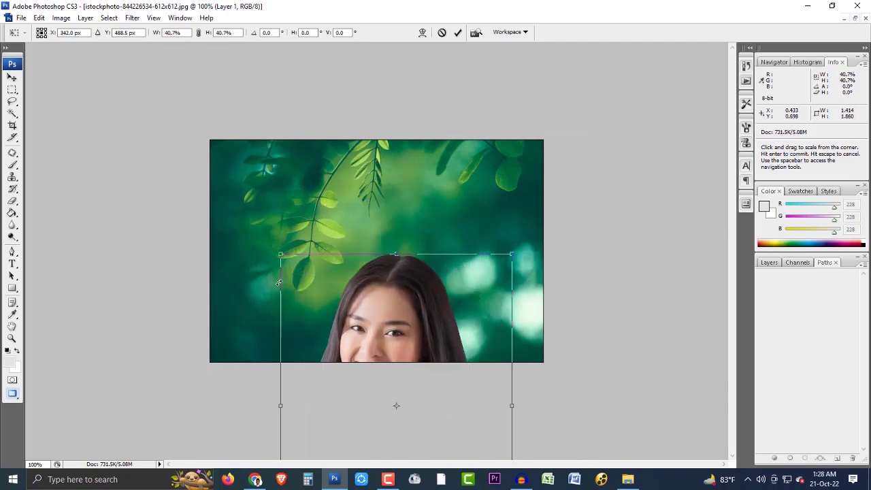
pyautogui.moveTo(356, 333); pyautogui.dragTo(383, 208)
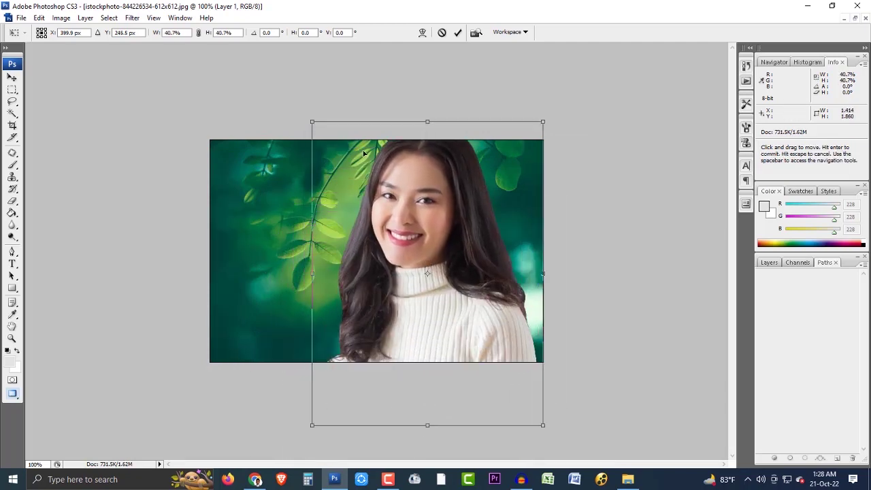
# Step: Scale the woman to about 30% without rotation, commit, and hide the IMAGE FOR GIG folder
pyautogui.moveTo(307, 128); pyautogui.dragTo(355, 178)
pyautogui.moveTo(340, 236)
pyautogui.mouseDown()
pyautogui.moveTo(363, 260)
pyautogui.moveTo(450, 237)
pyautogui.mouseUp()
pyautogui.hotkey('ctrl', 'z')
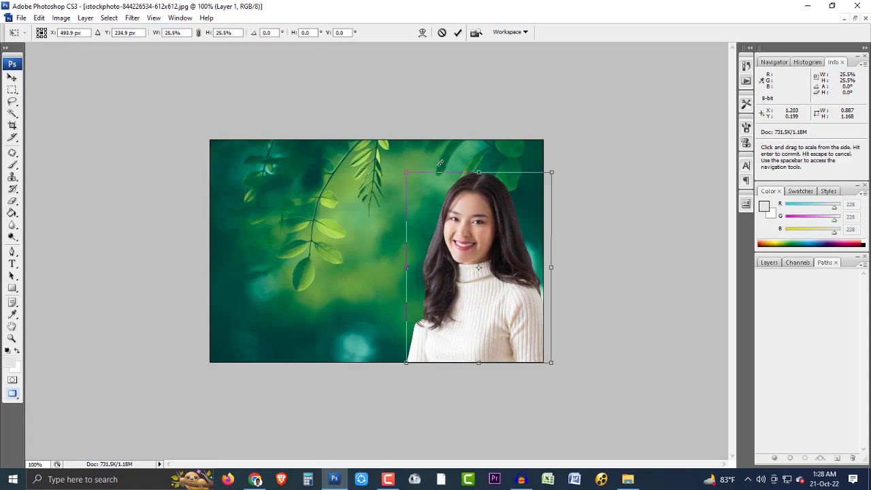
pyautogui.moveTo(406, 172); pyautogui.dragTo(380, 137)
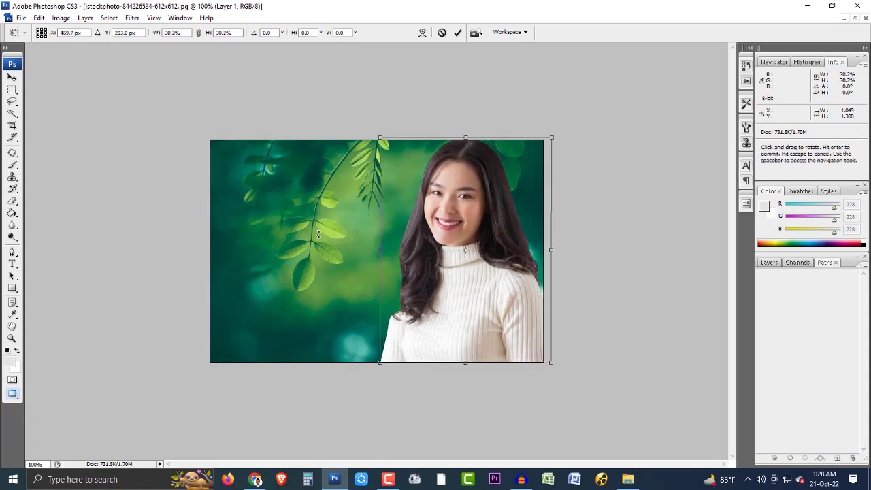
pyautogui.press('Return')
pyautogui.click(628, 479)
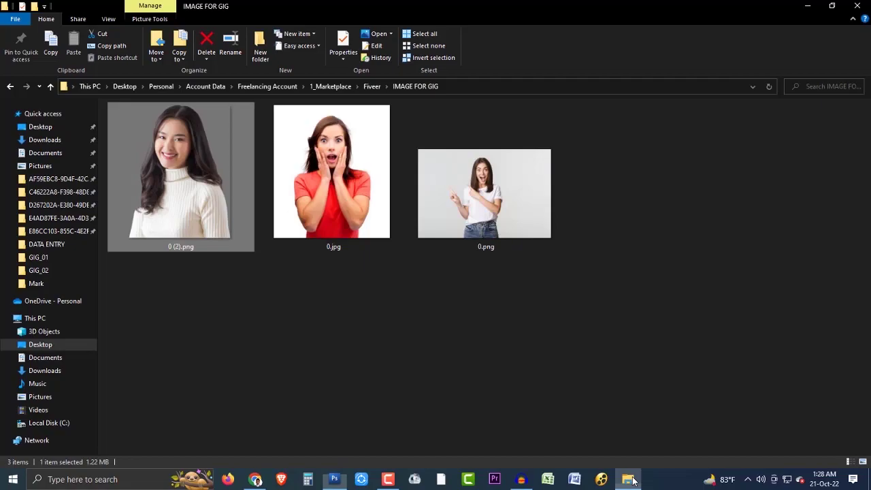
pyautogui.click(631, 479)
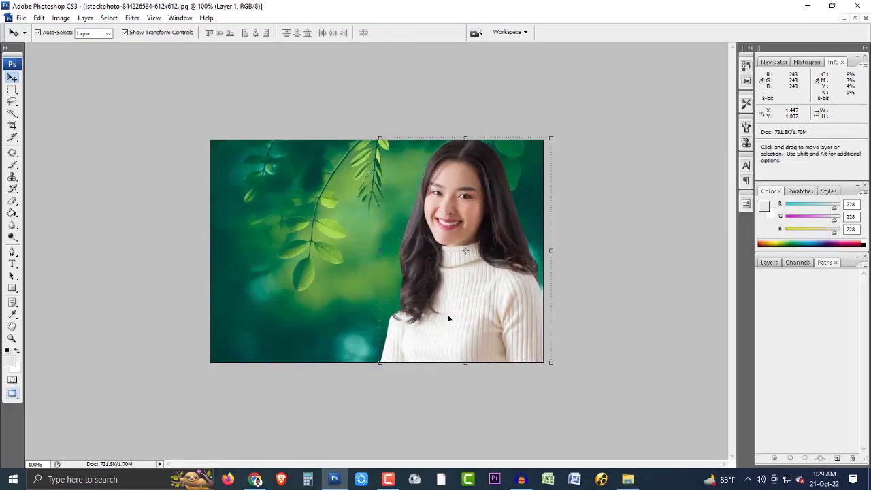
# Step: Nudge the woman flush against the right edge and merge her into the background
pyautogui.moveTo(507, 346); pyautogui.dragTo(494, 342)
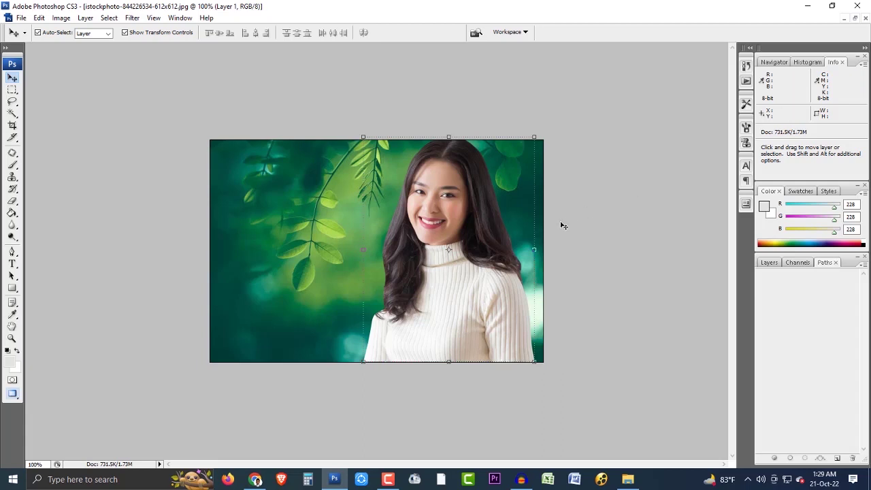
pyautogui.moveTo(507, 240); pyautogui.dragTo(524, 236)
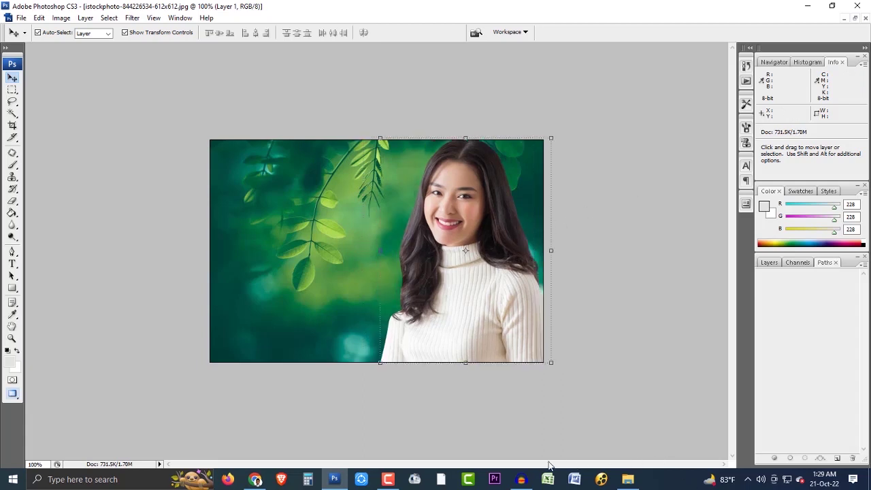
pyautogui.moveTo(255, 479)
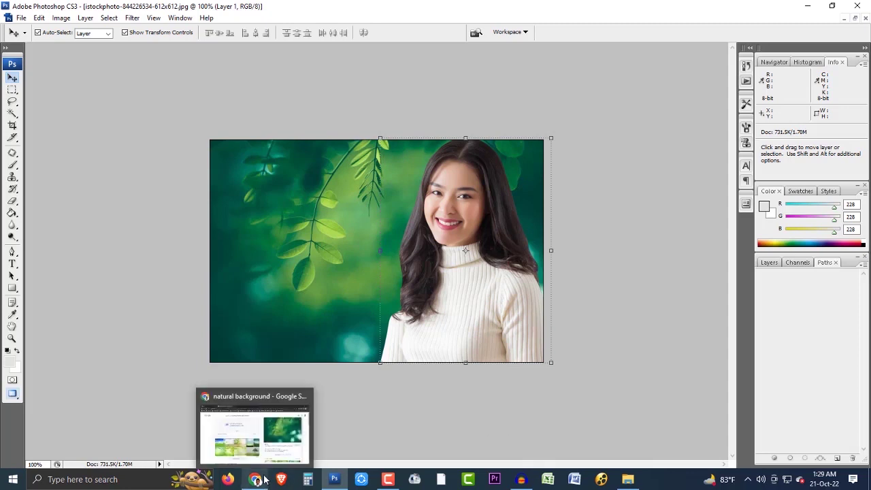
pyautogui.hotkey('ctrl', 'e')
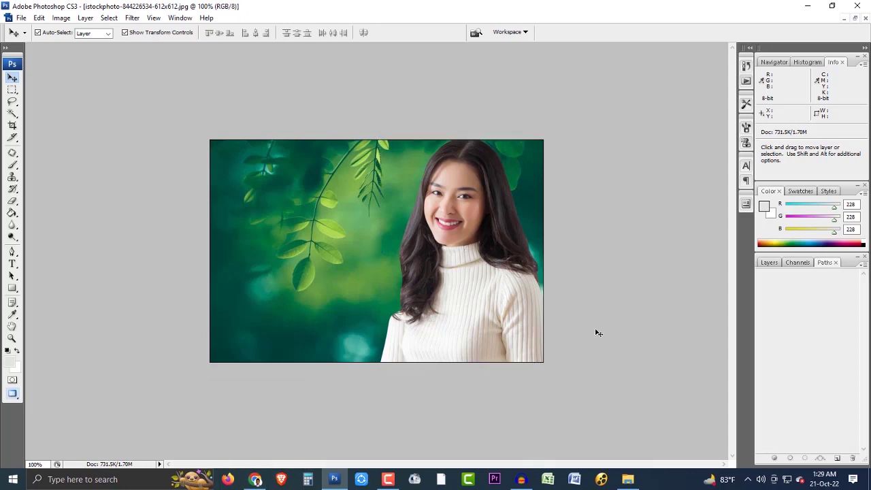